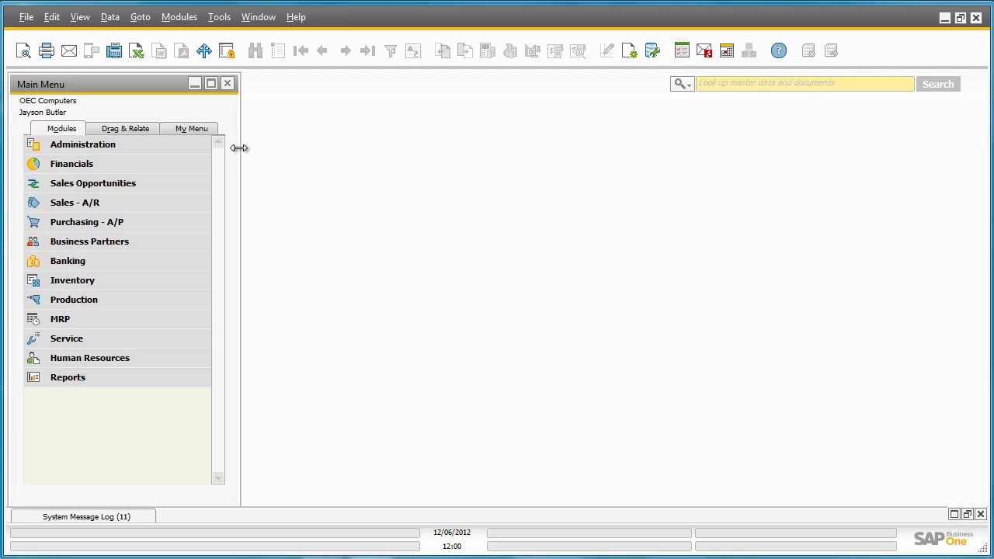
Expand the Purchasing - A/P module in the Main Menu to list purchasing documents.
left_click(187, 222)
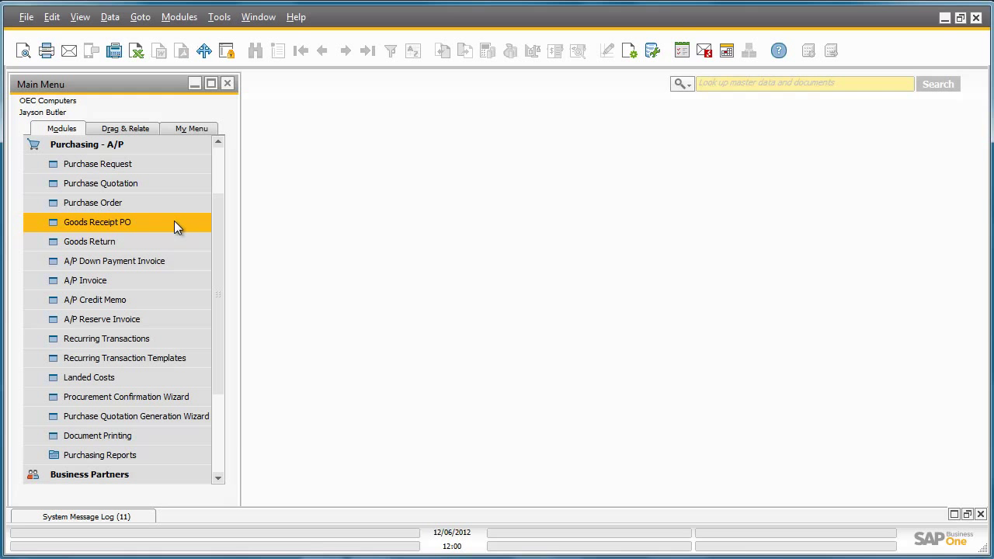
Start a new Goods Receipt PO with CTI Computers as the vendor.
left_click(174, 224)
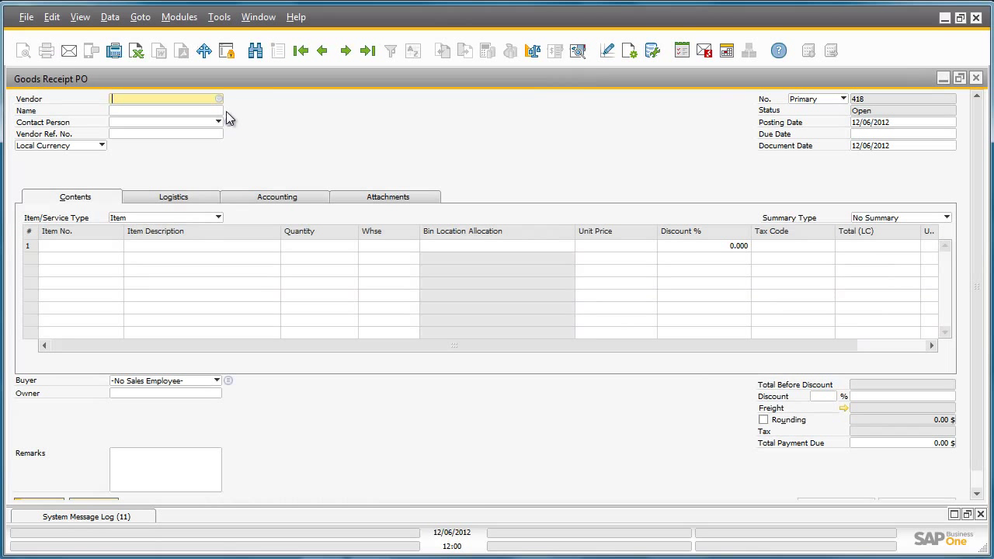
left_click(220, 99)
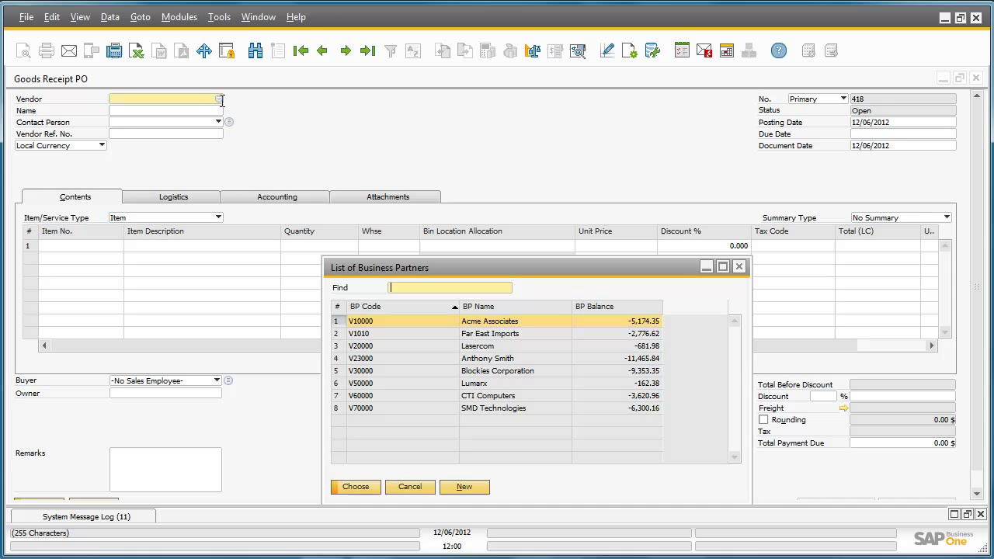
left_click(344, 395)
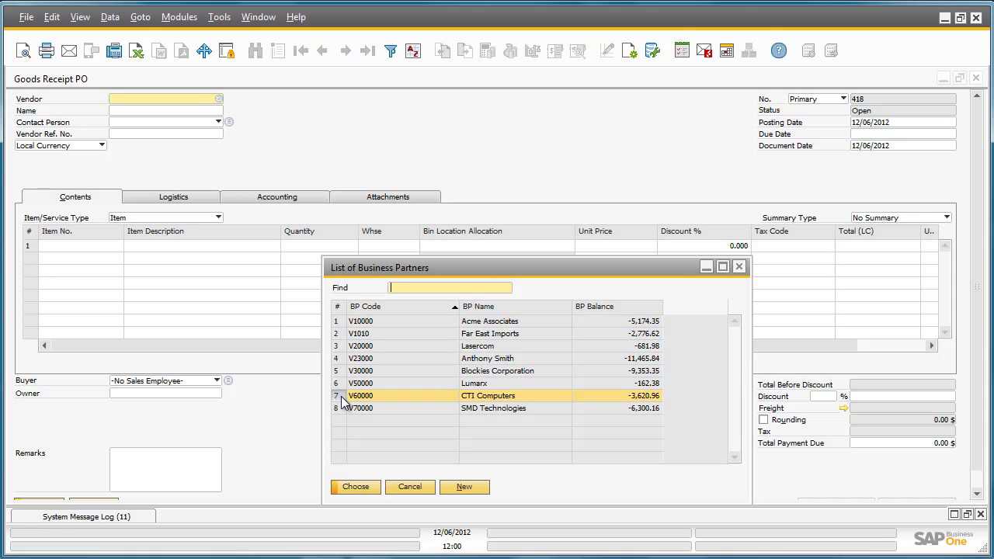
left_click(355, 487)
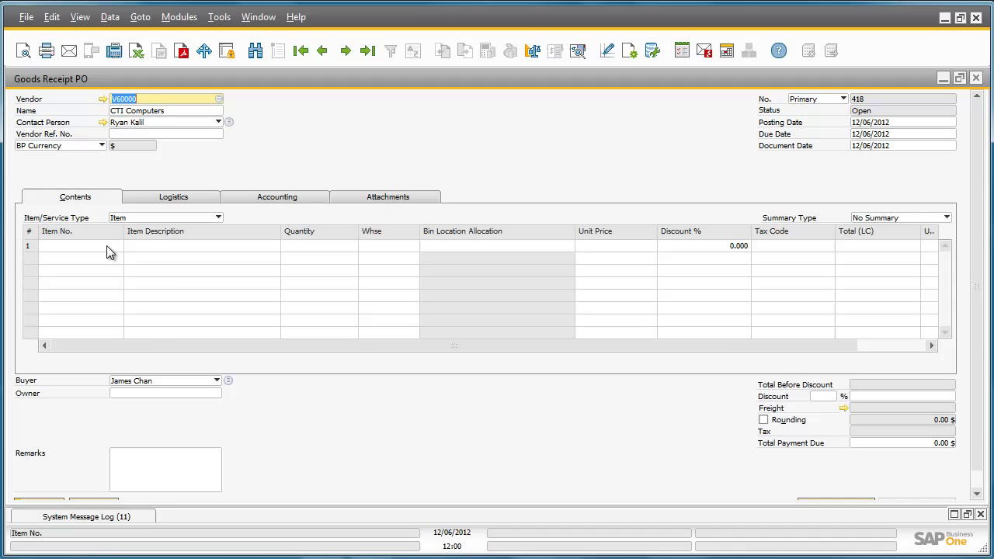
Add item SDHC 64 GB CLASS 10 on row 1 with quantity 50.
left_click(106, 246)
left_click(117, 245)
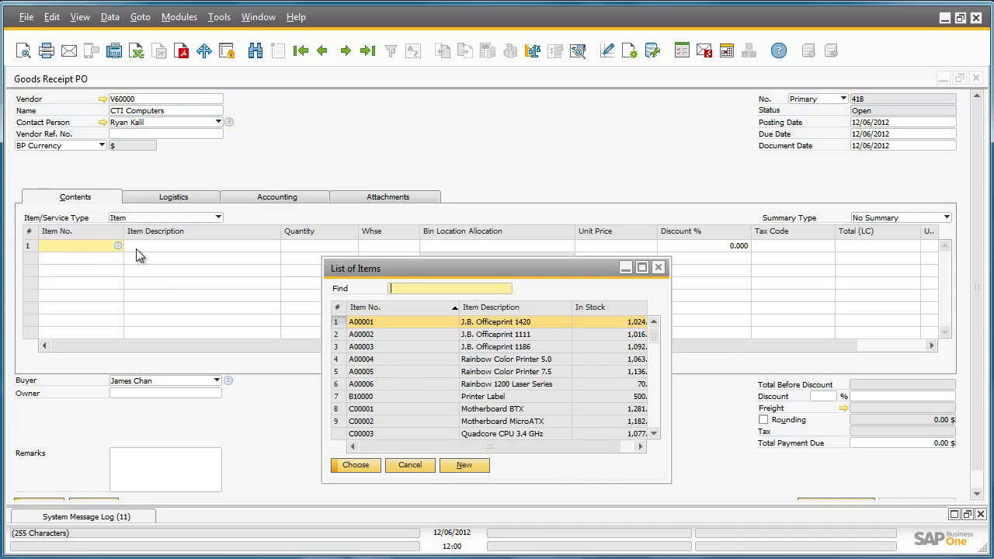
left_click(512, 307)
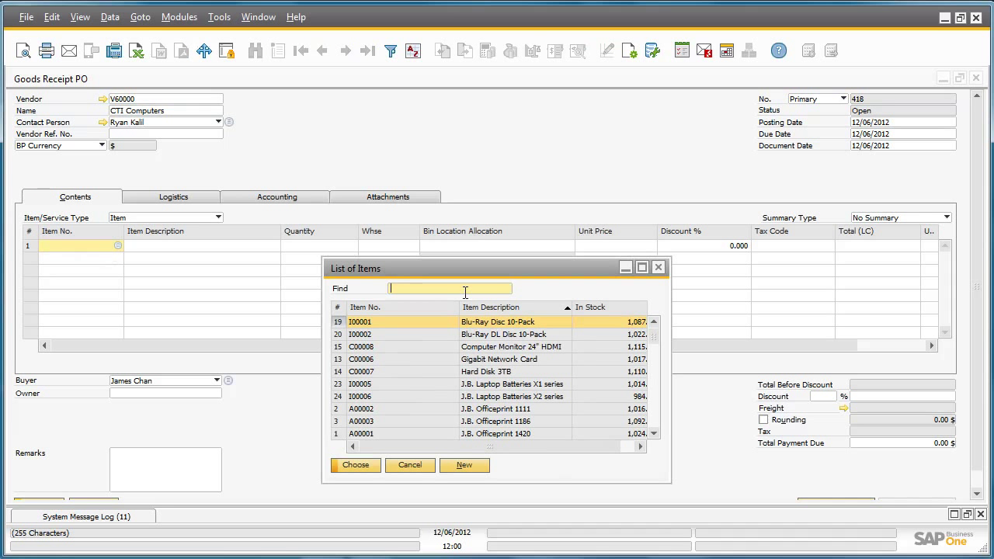
type("SD")
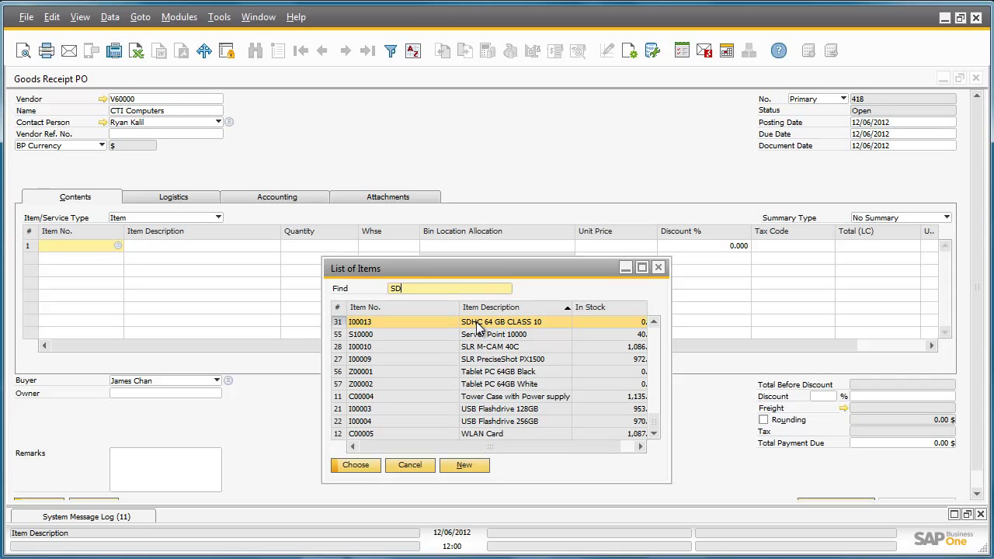
double_click(476, 324)
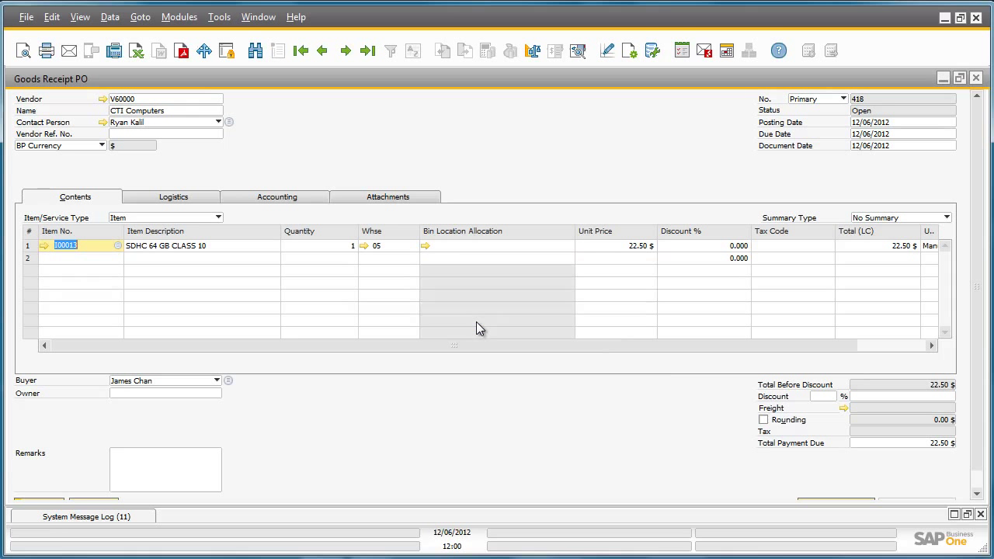
left_click(346, 245)
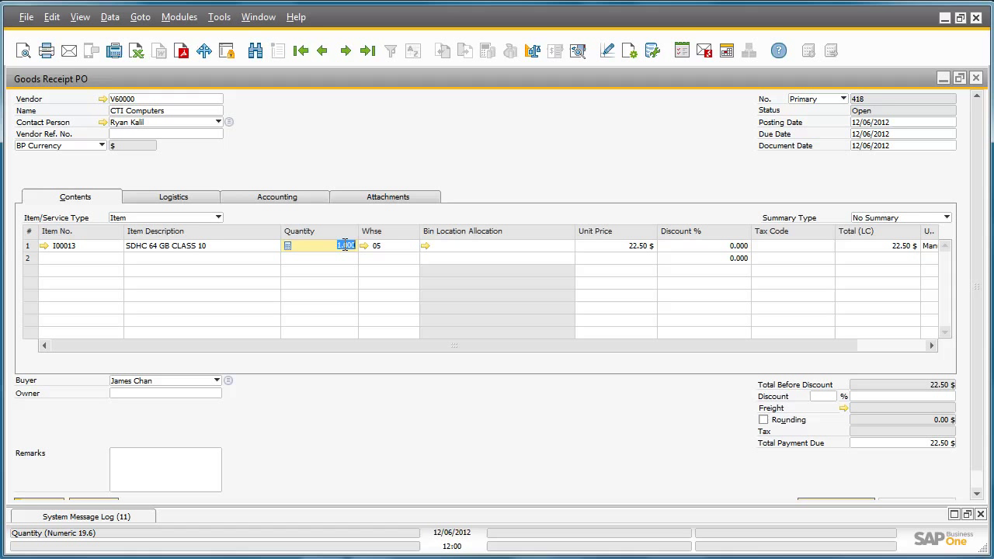
type("50")
key("Tab")
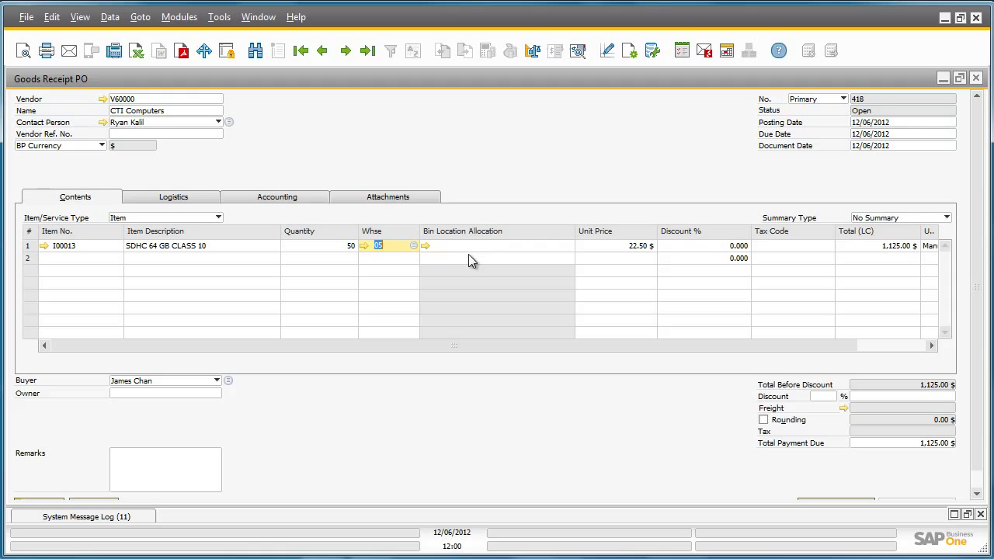
Allocate 25 cards to bin 05-A4-S4-L1 and 25 to bin 05-A4-S4-L2, then update.
left_click(426, 246)
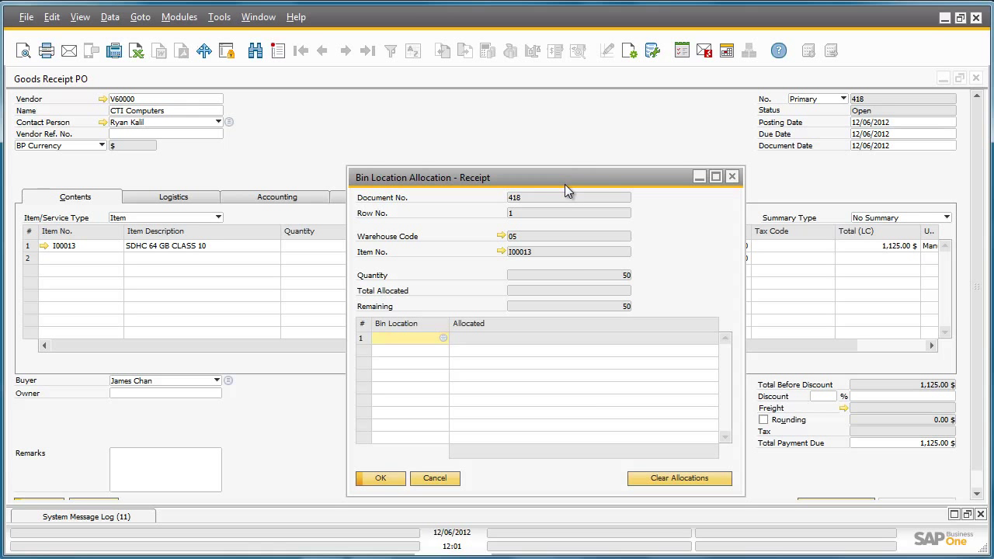
left_click(442, 338)
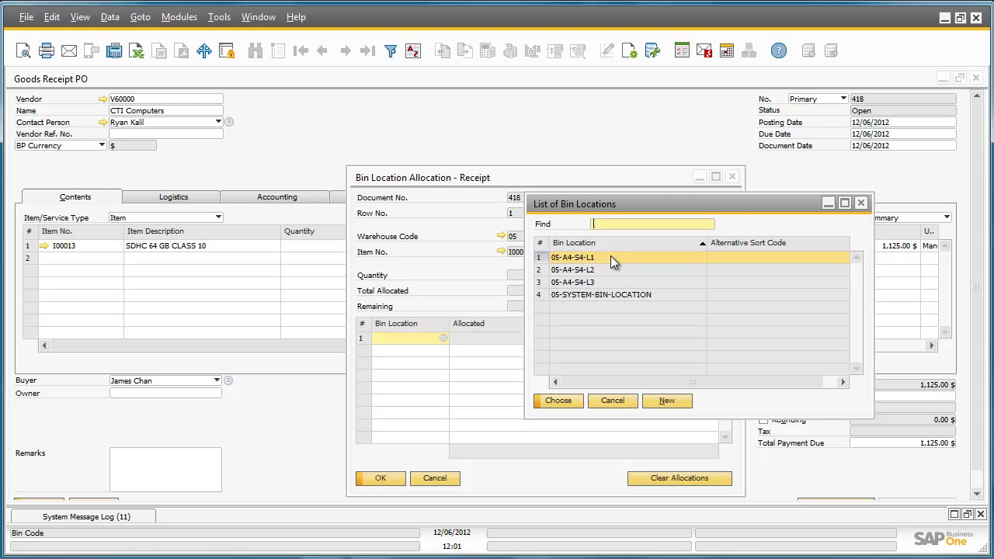
double_click(610, 257)
left_click(596, 337)
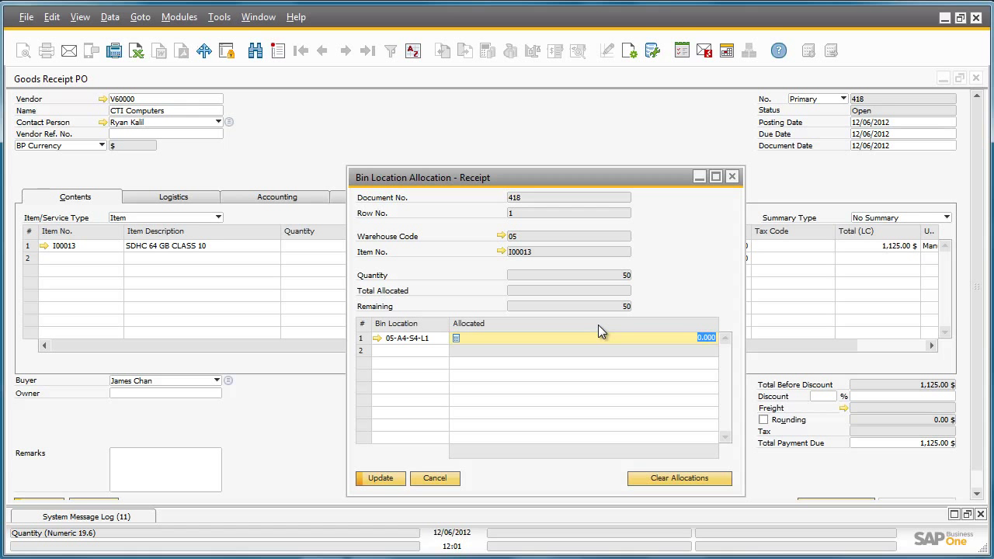
type("25")
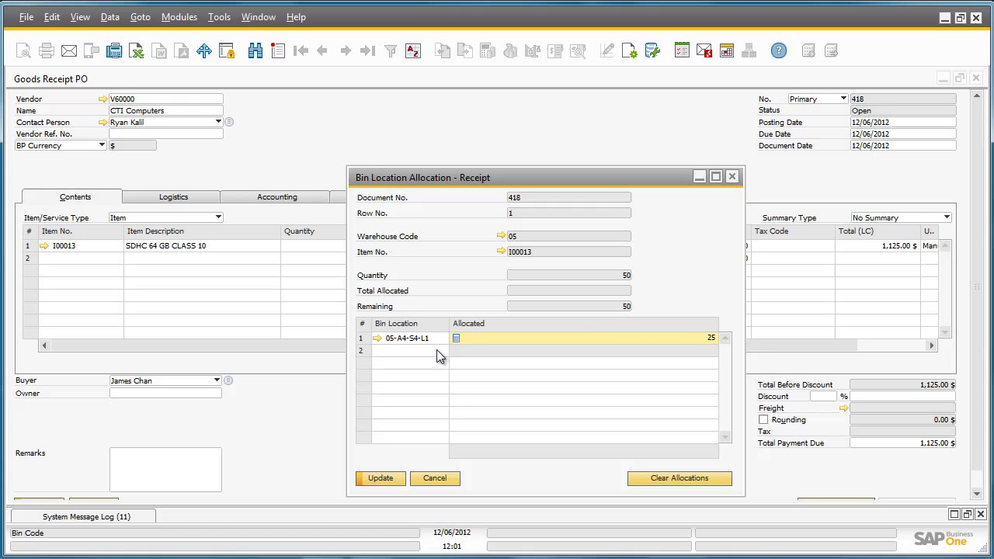
left_click(434, 351)
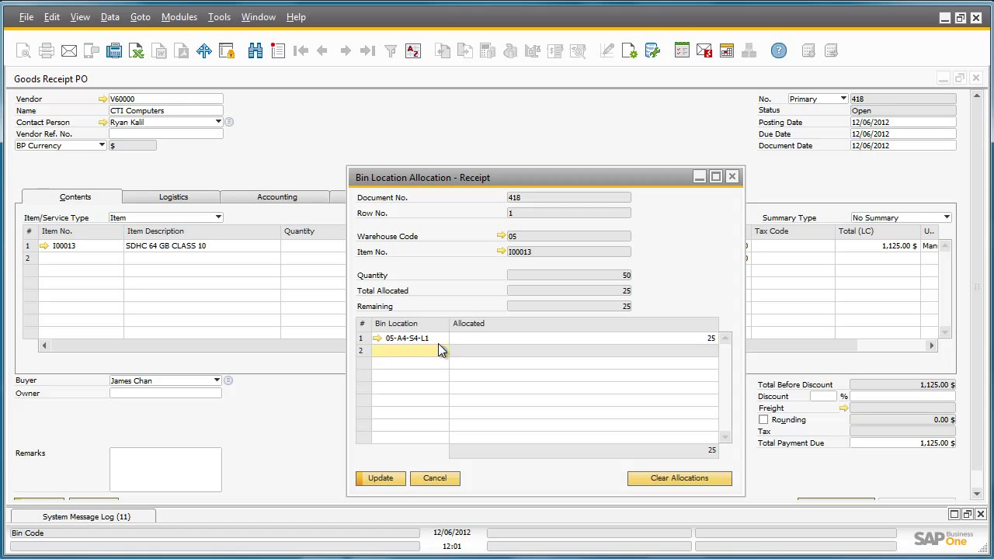
type("05-a4")
type("-s4-l2")
key("Tab")
type("25")
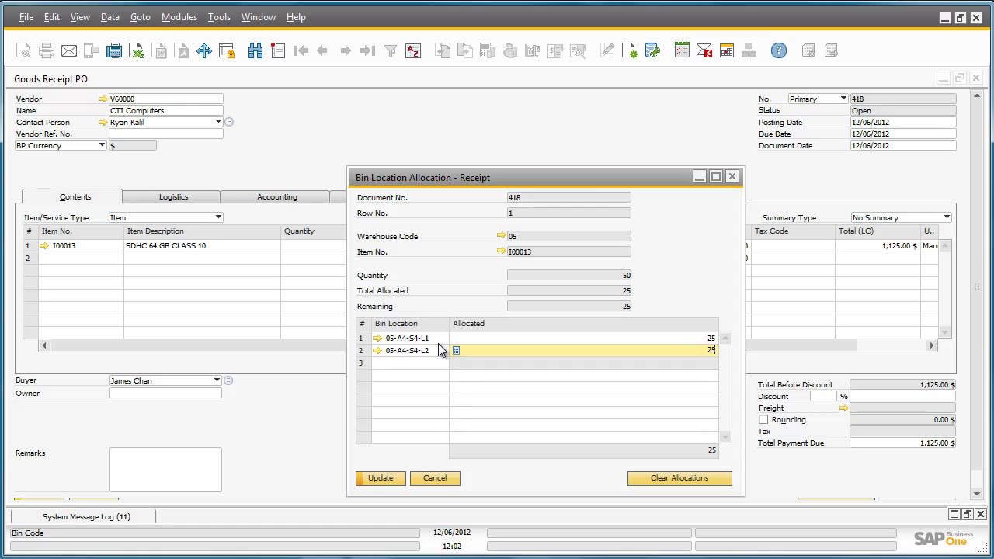
key("Tab")
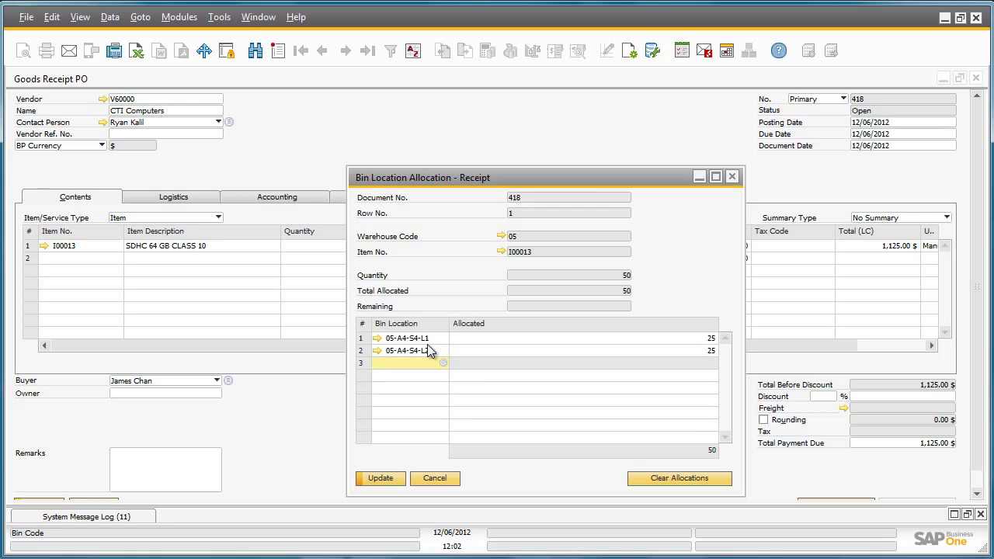
left_click(395, 479)
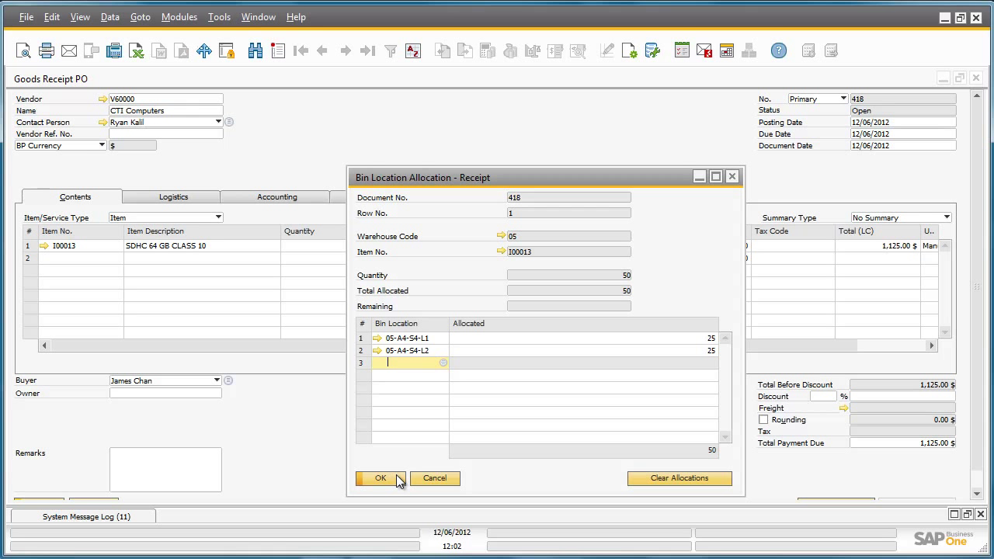
Close the bin allocation and add the goods receipt PO for 50 SDHC cards.
left_click(398, 477)
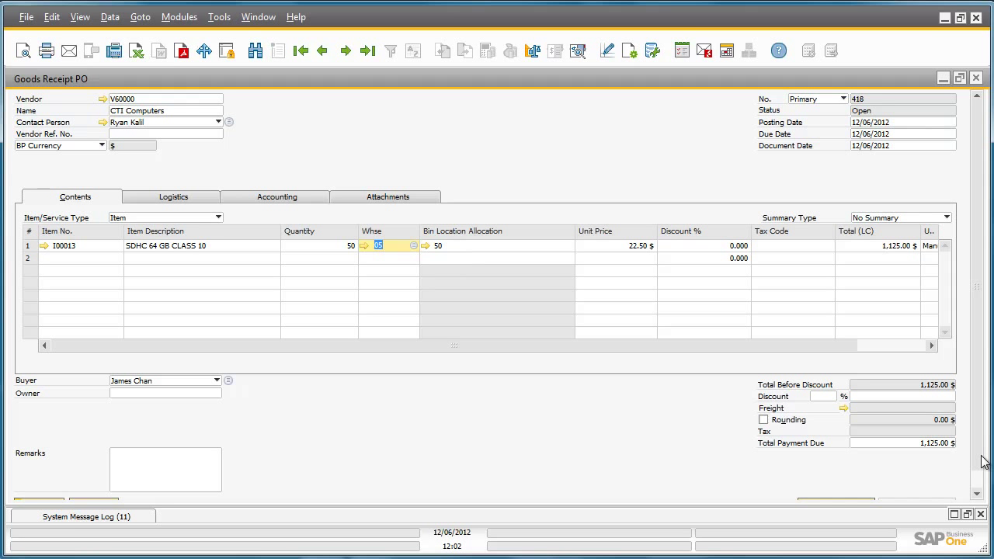
left_click_drag(982, 460, 927, 492)
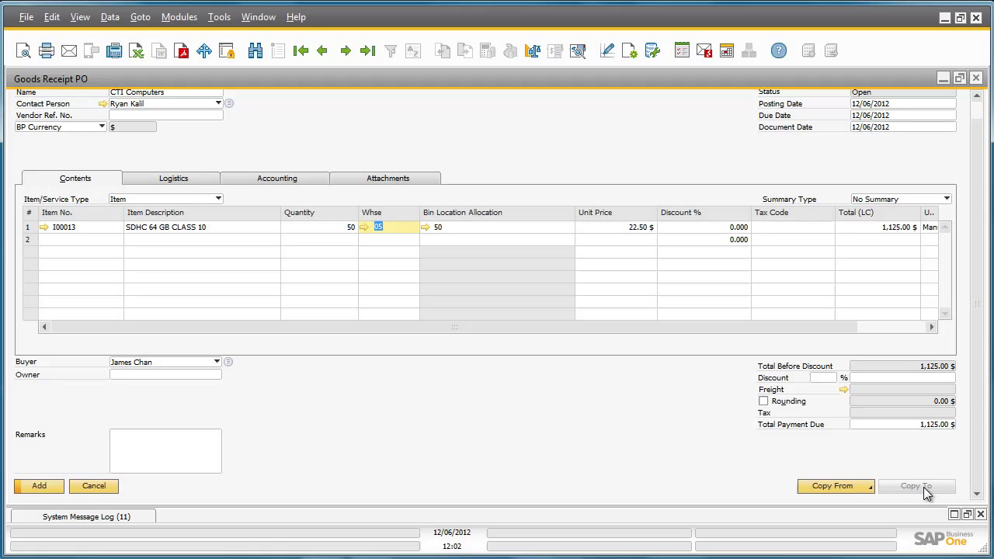
left_click(56, 488)
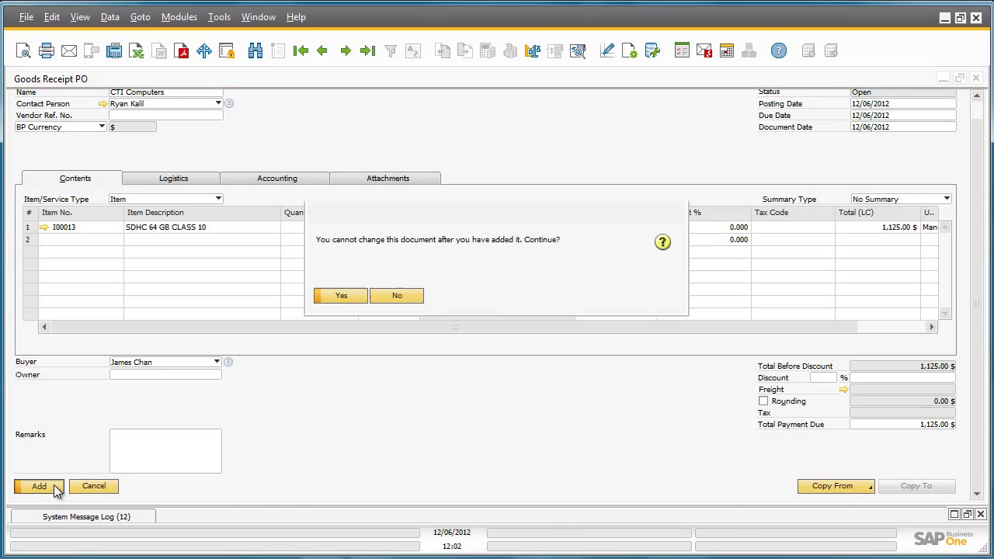
left_click(343, 296)
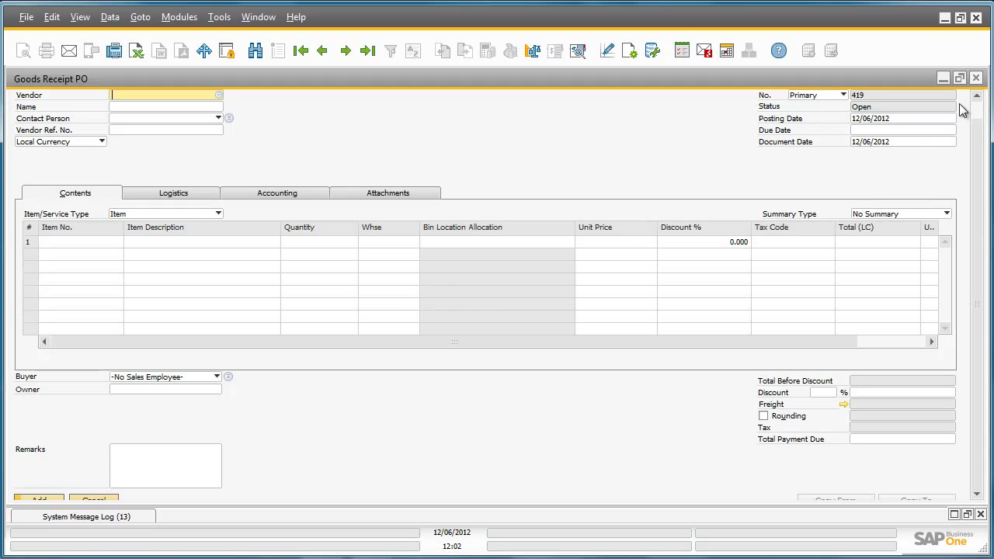
Close the receipt window and expand Inventory > Inventory Reports in the main menu.
left_click(975, 77)
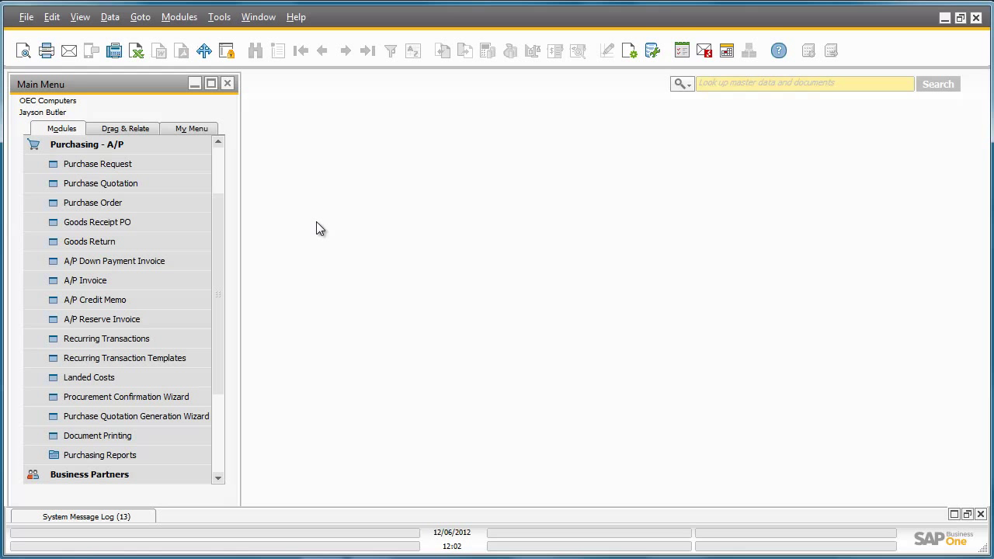
left_click(138, 148)
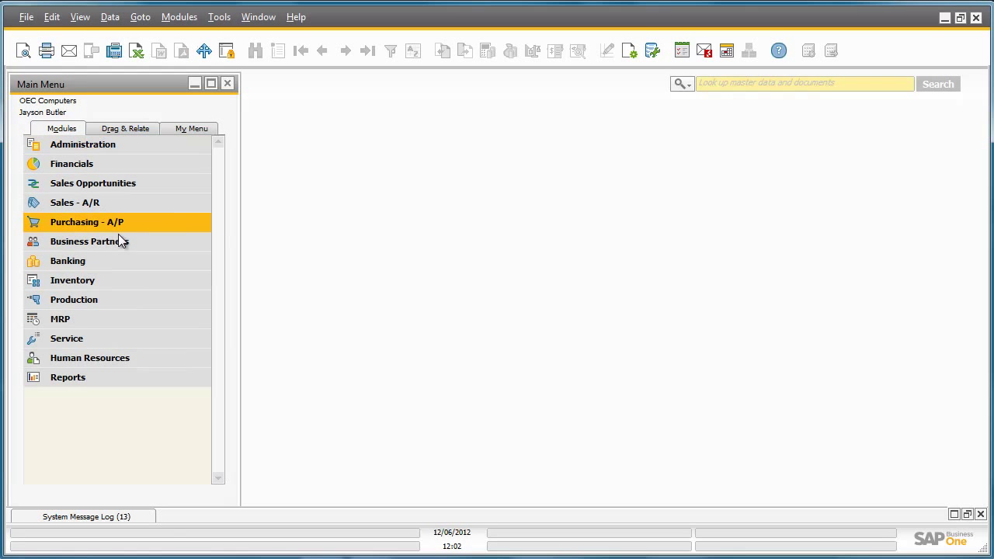
left_click(118, 278)
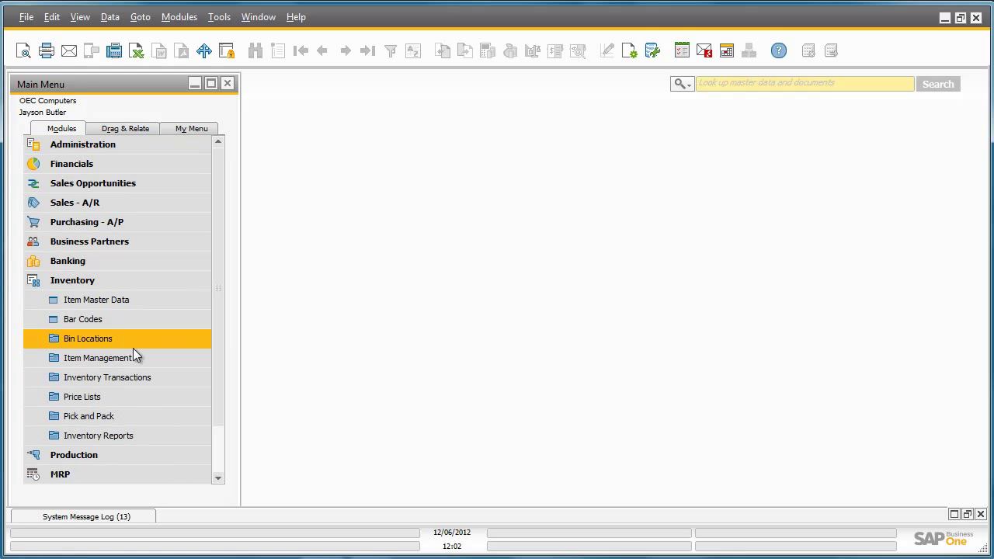
left_click(137, 436)
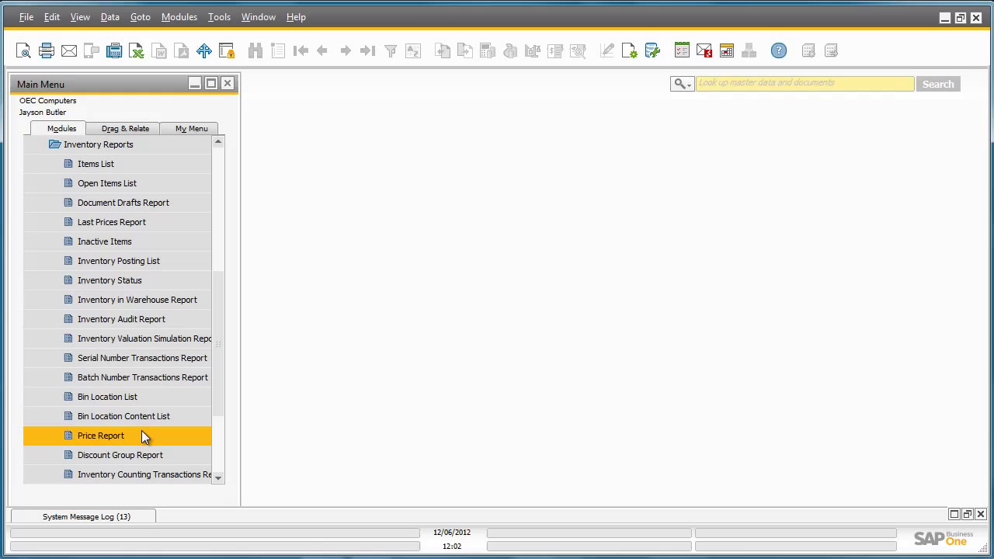
Run the Bin Location Content List and select both I00013 rows, 05-A4-S4-L1 and 05-A4-S4-L2.
left_click(187, 413)
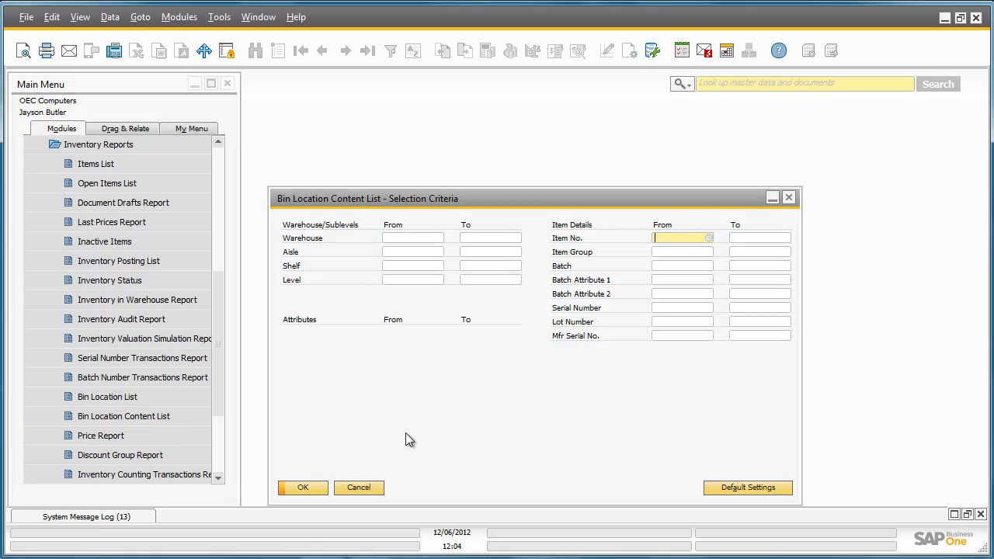
left_click(314, 486)
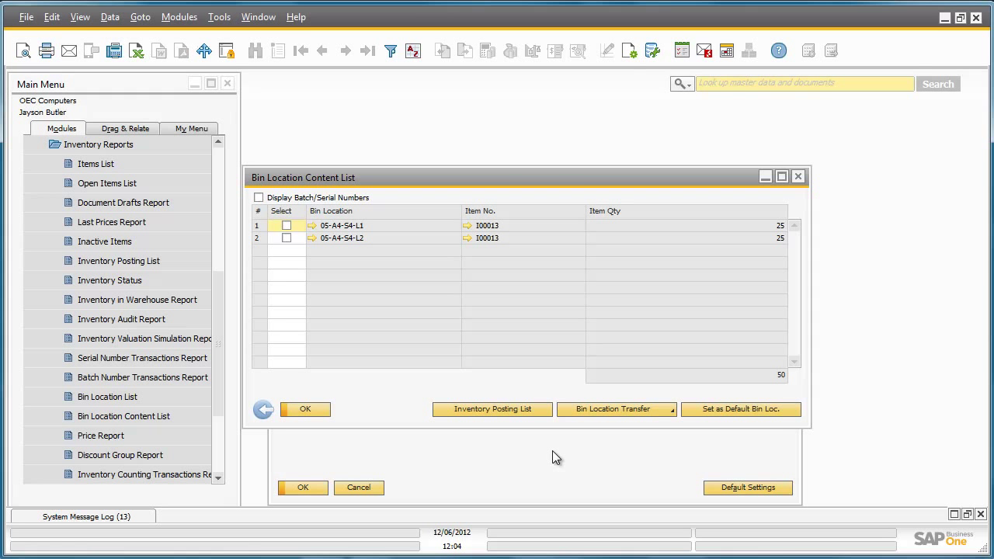
left_click(287, 225)
left_click(287, 238)
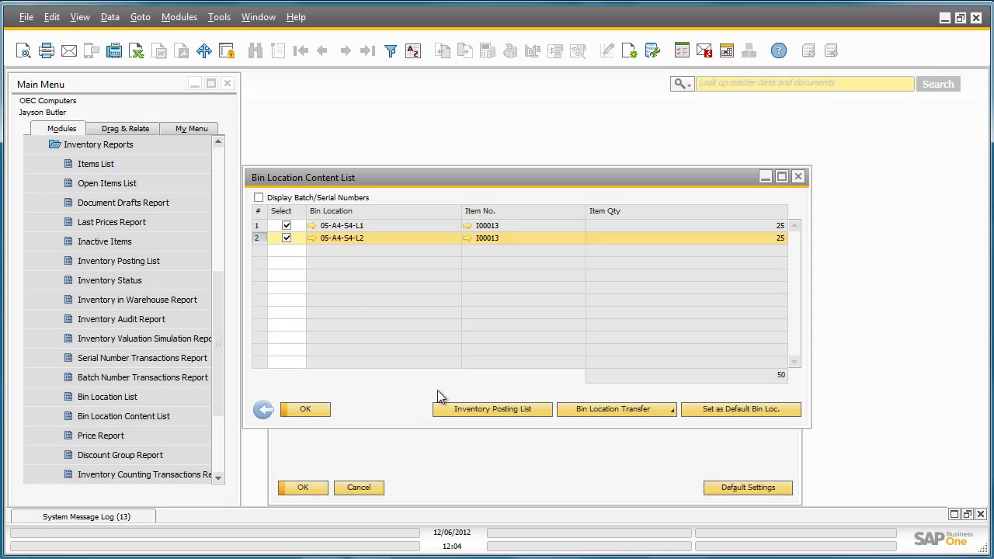
Check the Inventory Posting List for item I00013 in both bins, then close both reports.
left_click(538, 408)
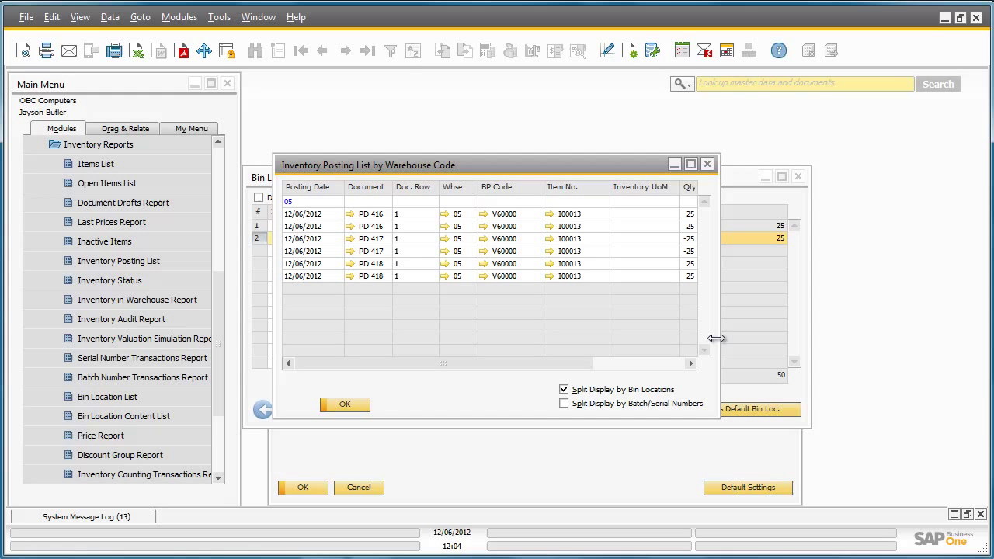
left_click_drag(719, 339, 871, 339)
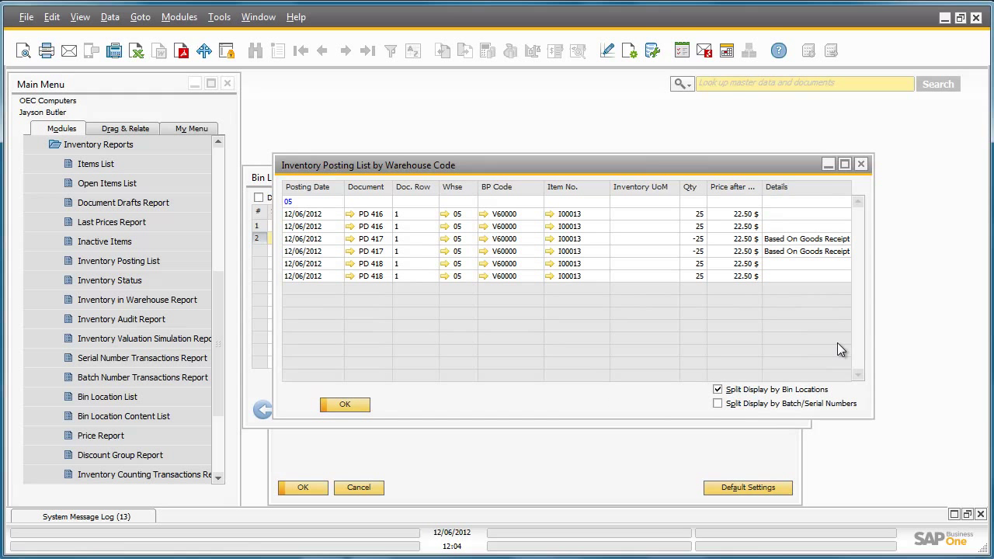
left_click(312, 194)
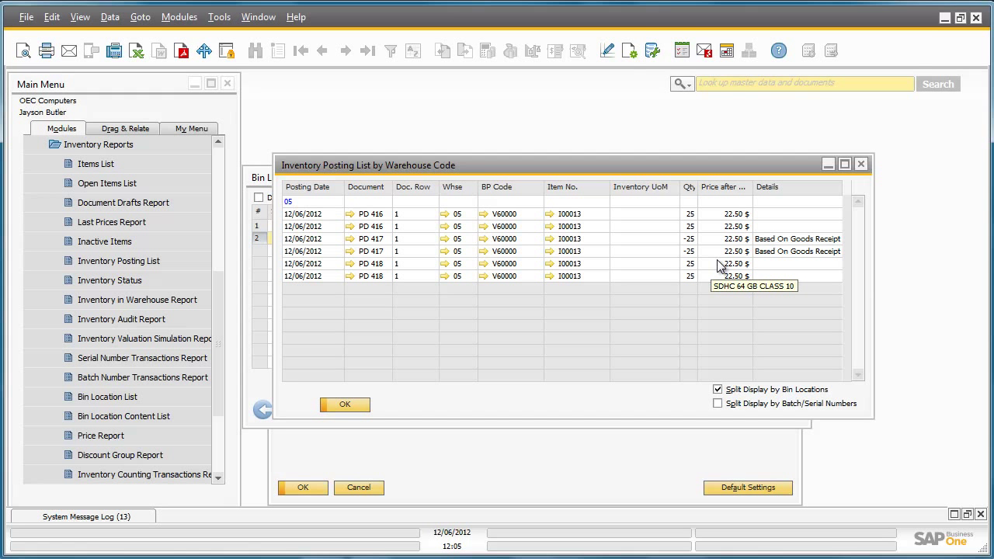
left_click(345, 407)
left_click(315, 411)
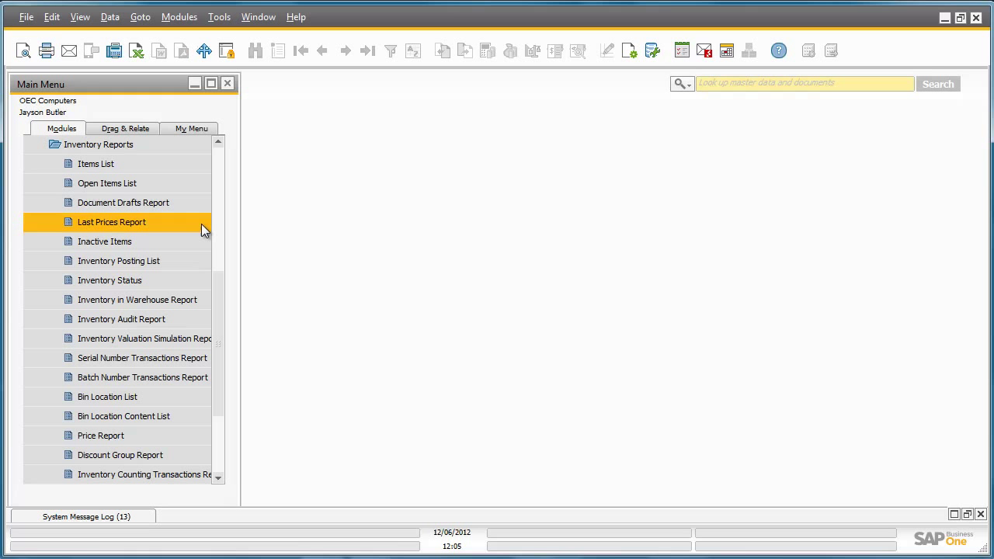
Start a sales order for customer Parameter Technology with delivery date 12/06/2012.
left_click(154, 147)
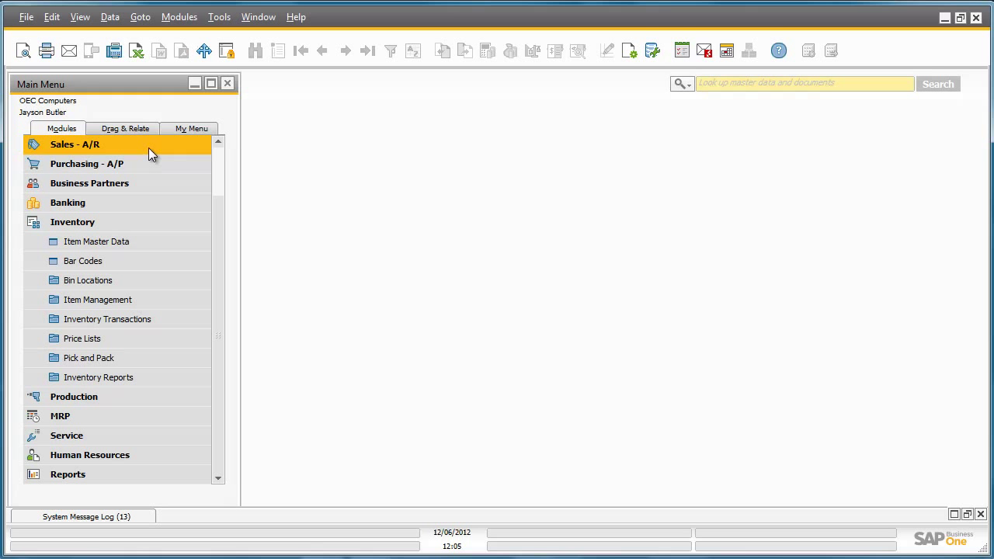
left_click(148, 148)
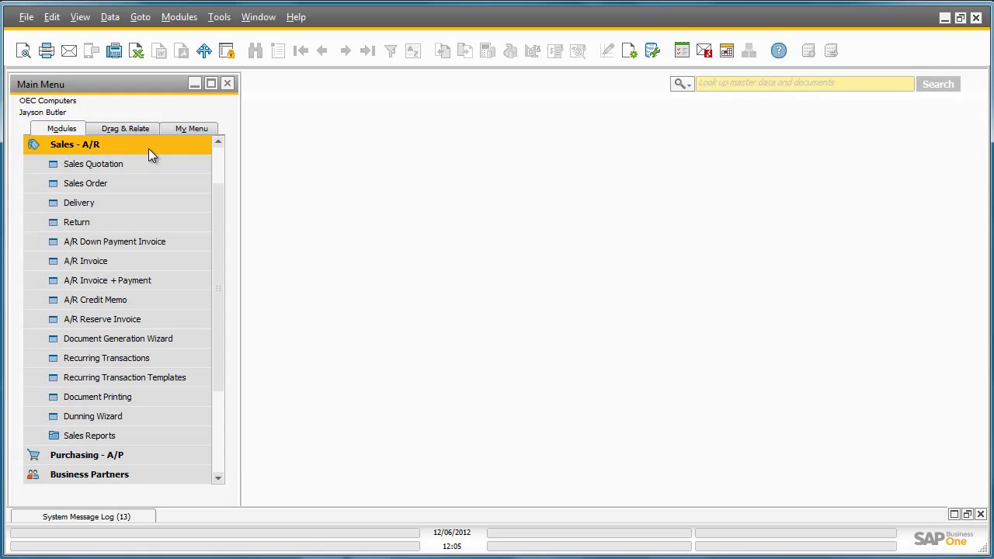
left_click(153, 182)
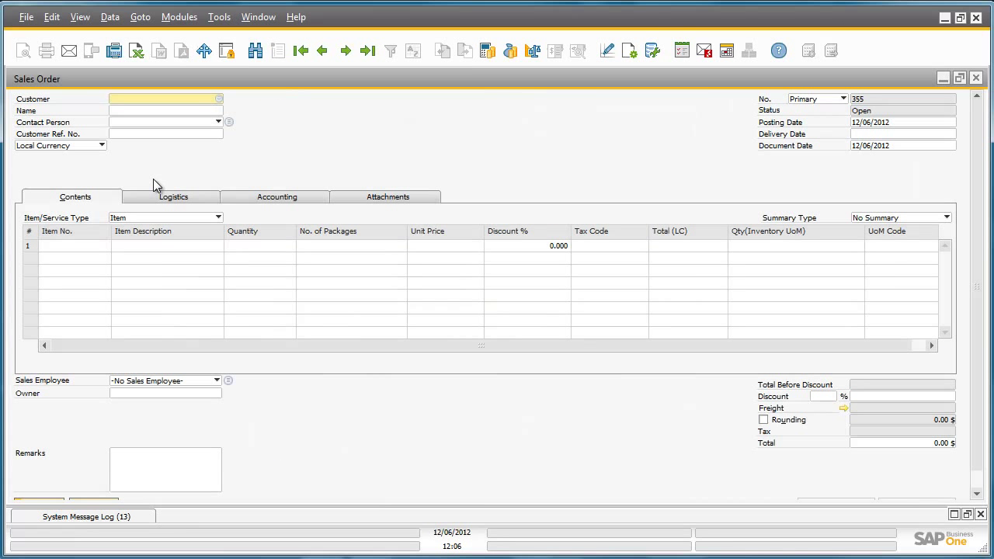
left_click(218, 99)
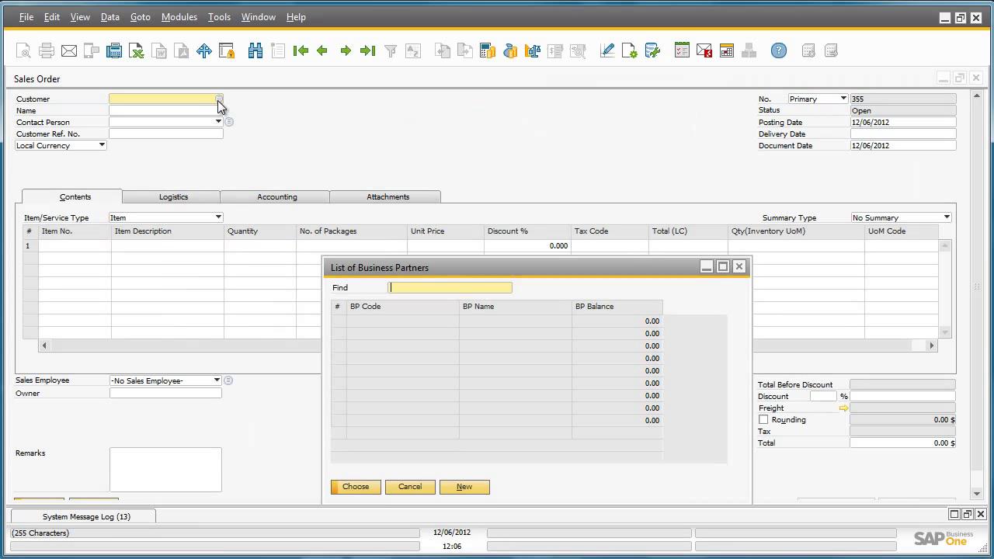
left_click(337, 334)
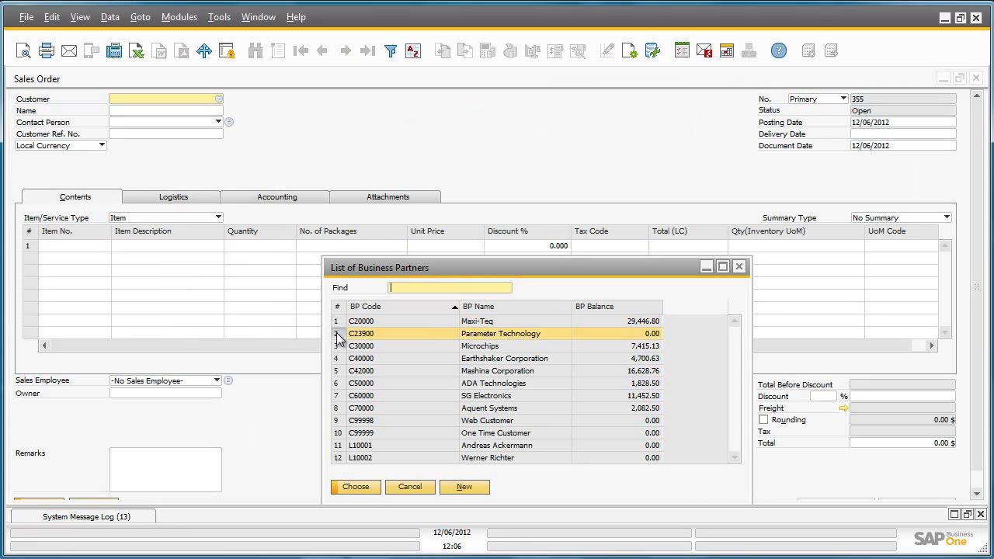
left_click(360, 487)
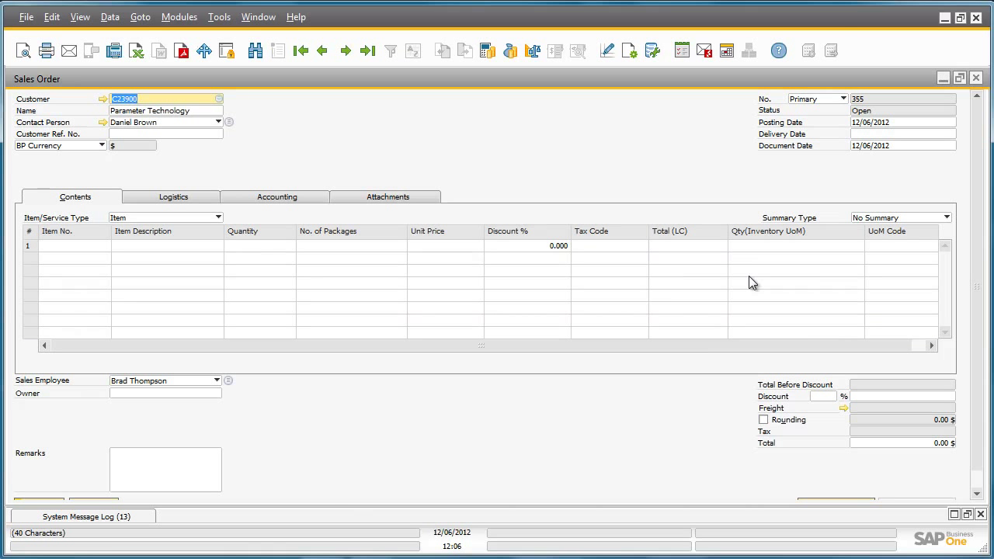
left_click(878, 134)
type("t")
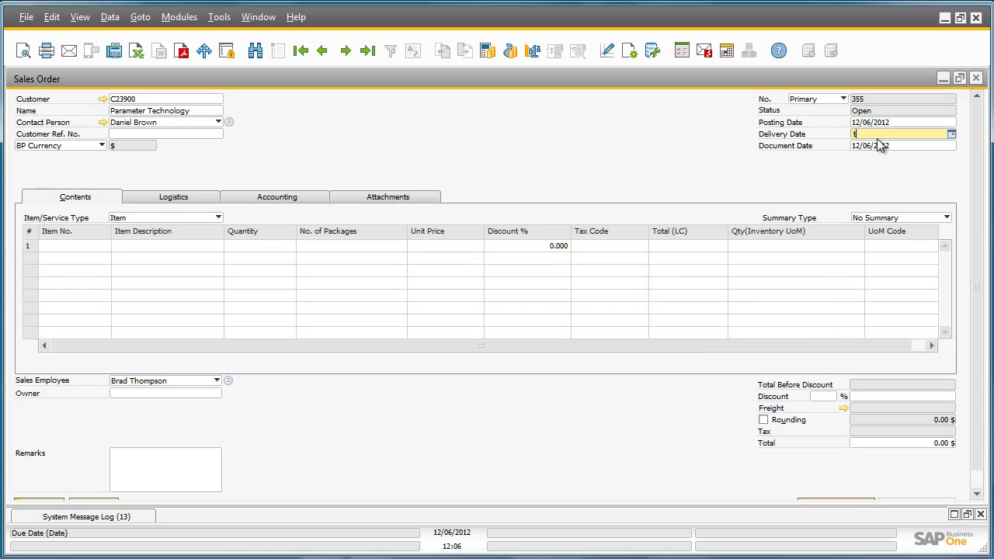
key("Tab")
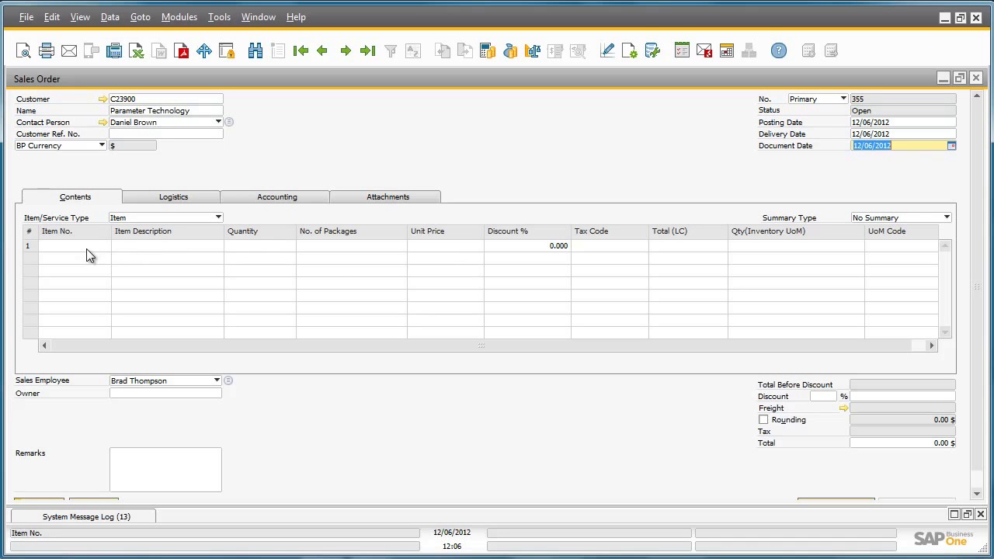
Add 30 SDHC 64 GB CLASS 10 cards to the order and save it.
left_click(86, 248)
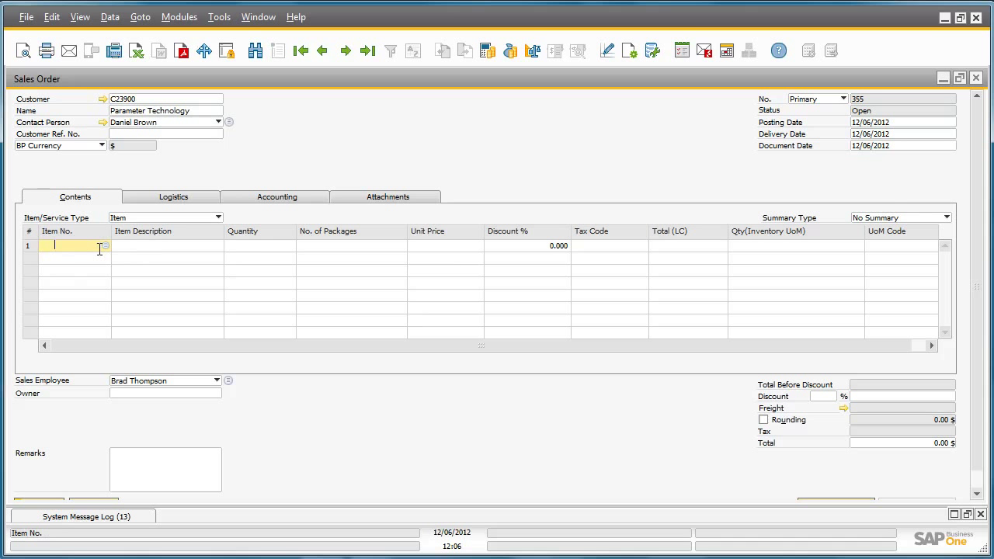
left_click(106, 246)
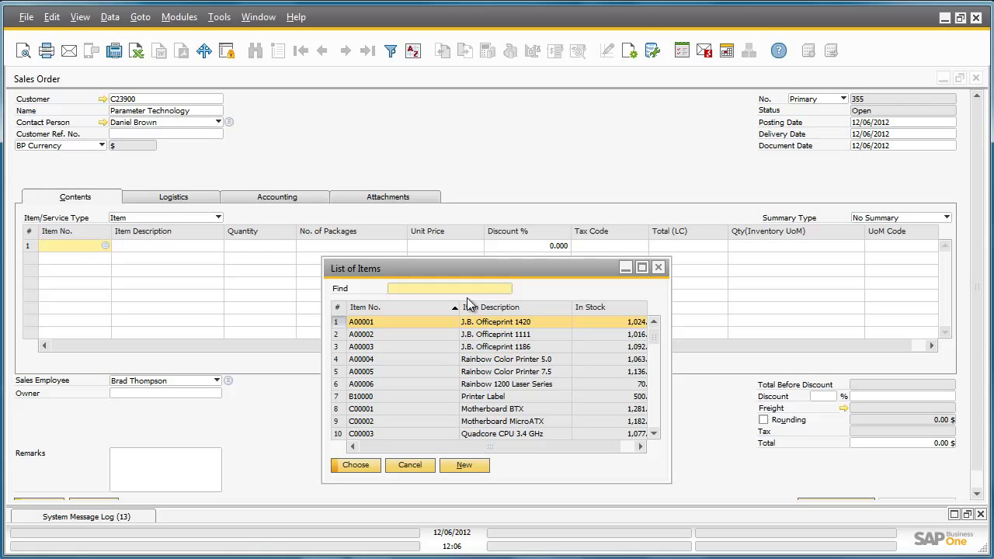
double_click(487, 309)
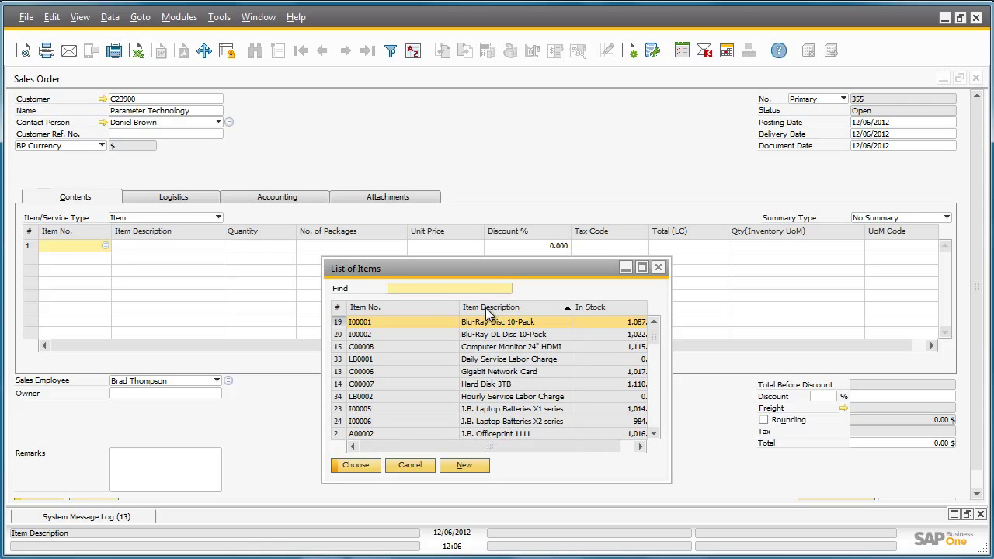
type("SD")
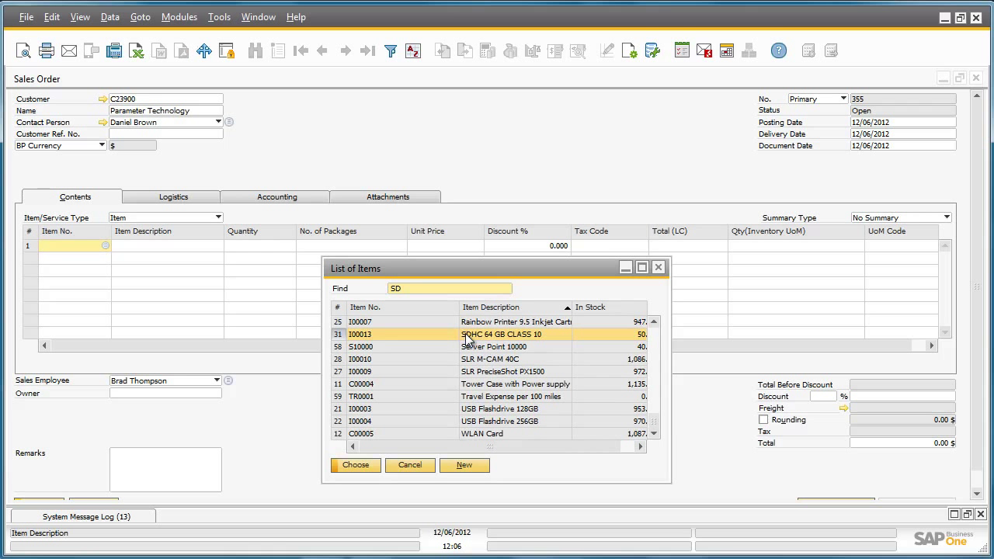
double_click(466, 335)
left_click(286, 248)
type("30")
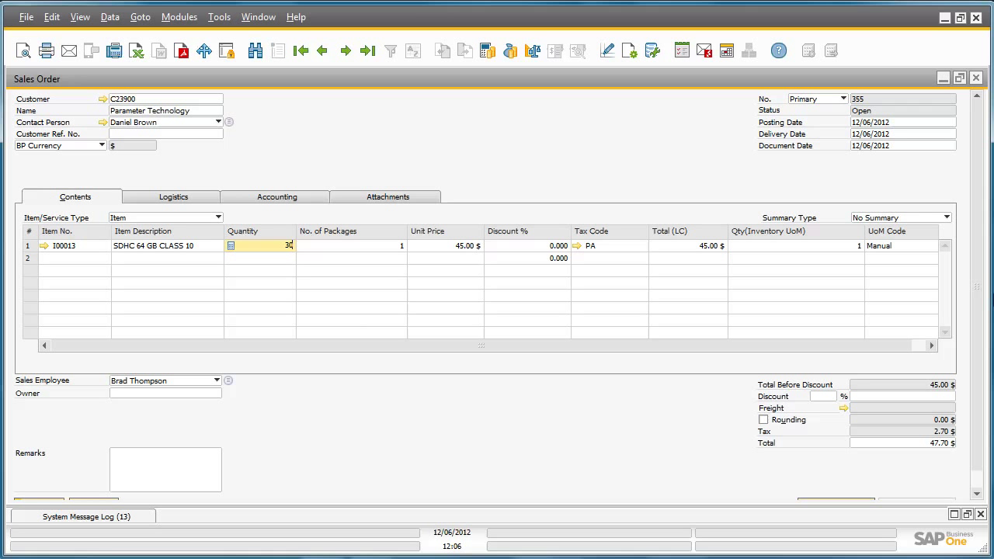
scroll(982, 302, "down", 1)
scroll(982, 301, "down", 1)
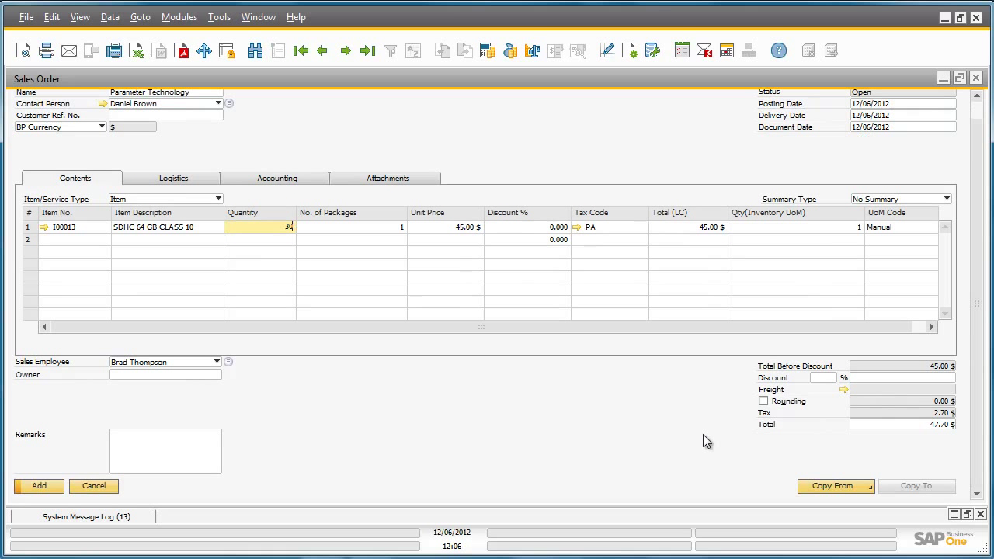
left_click(58, 486)
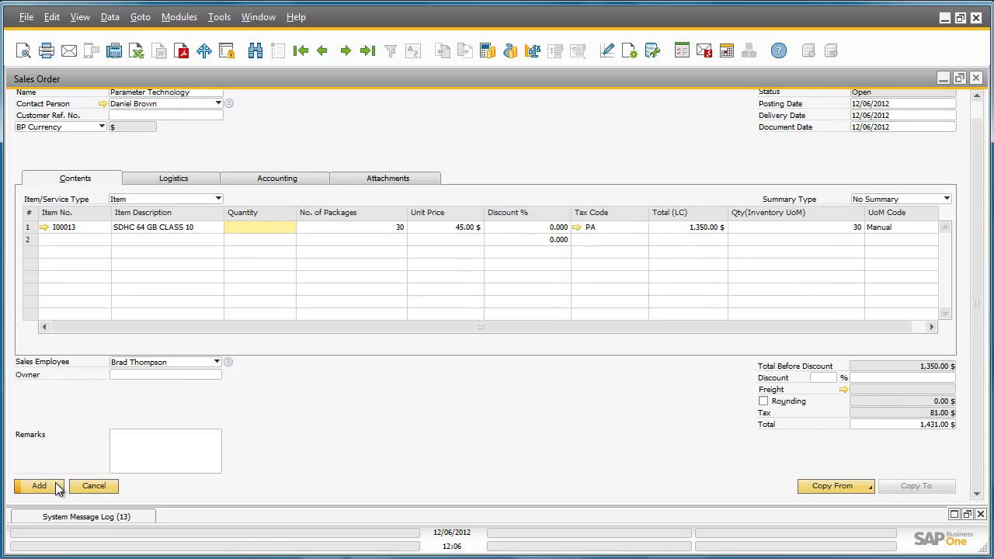
left_click(58, 486)
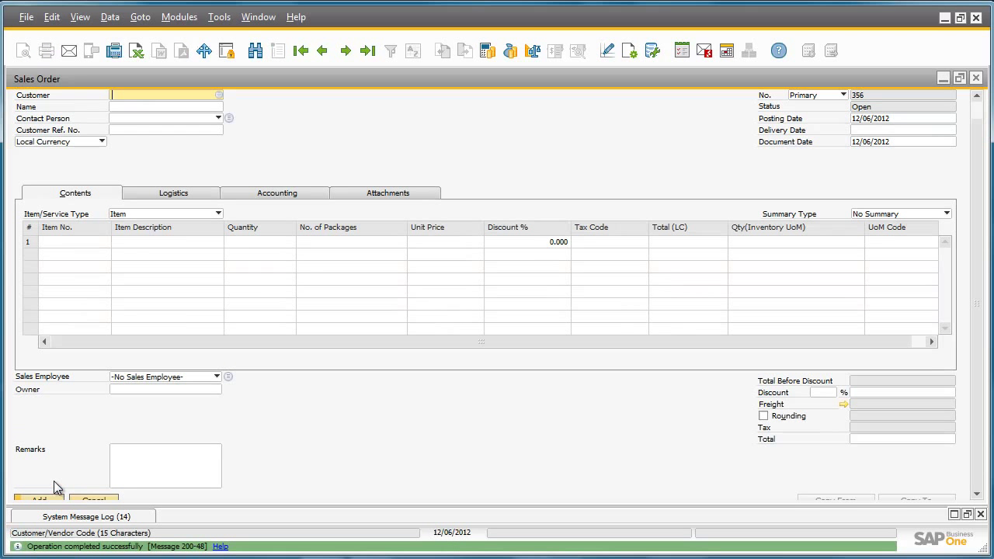
Close the sales order and open Inventory > Pick and Pack > Pick and Pack Manager.
left_click(976, 78)
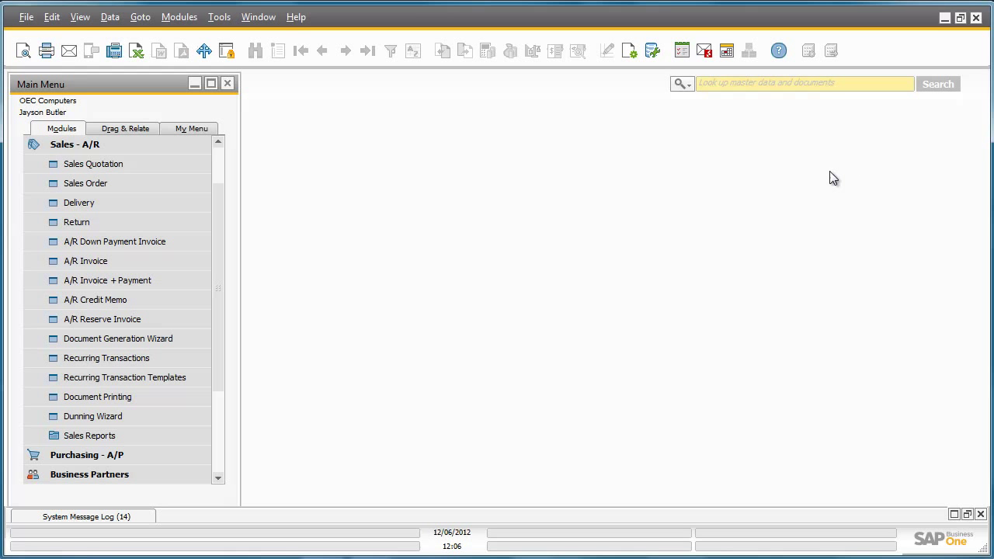
left_click(189, 147)
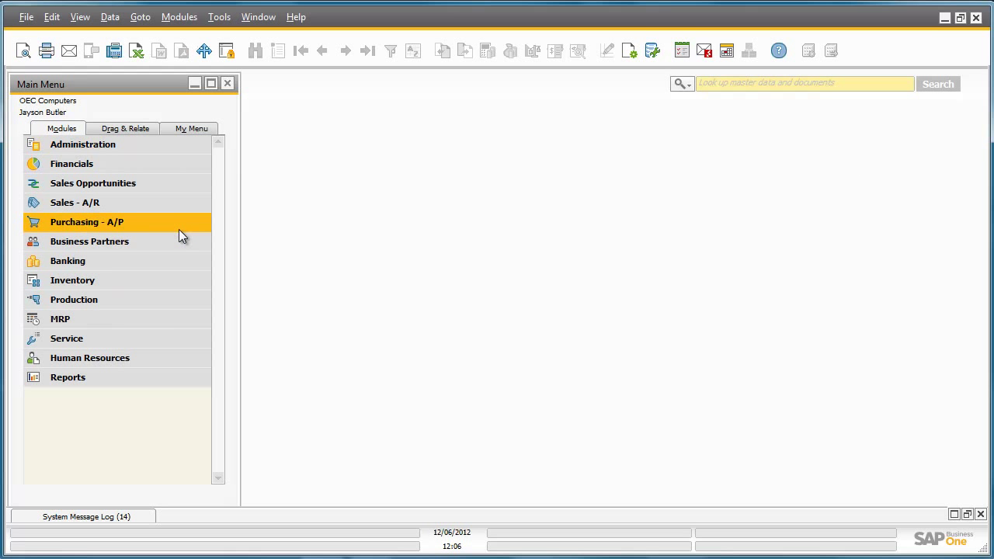
left_click(180, 280)
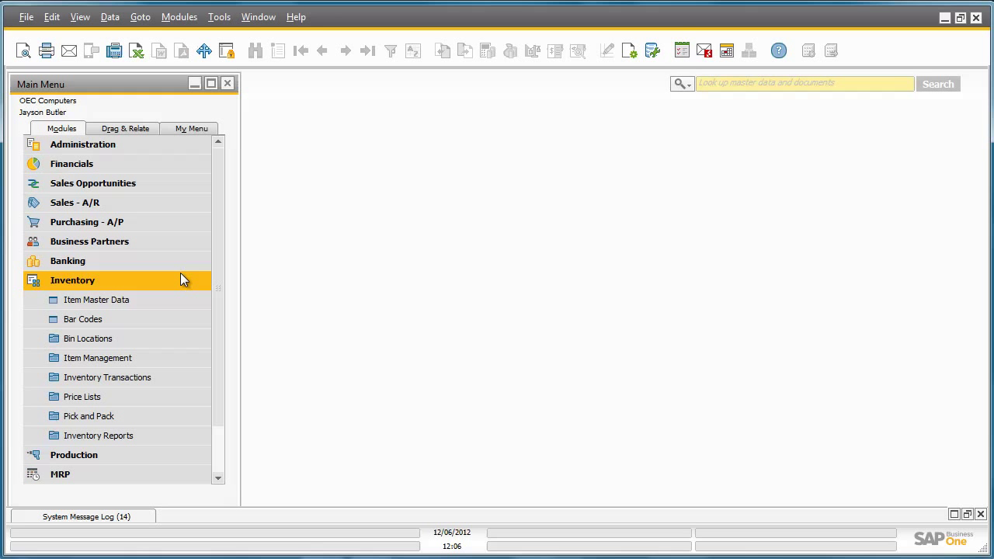
left_click(169, 416)
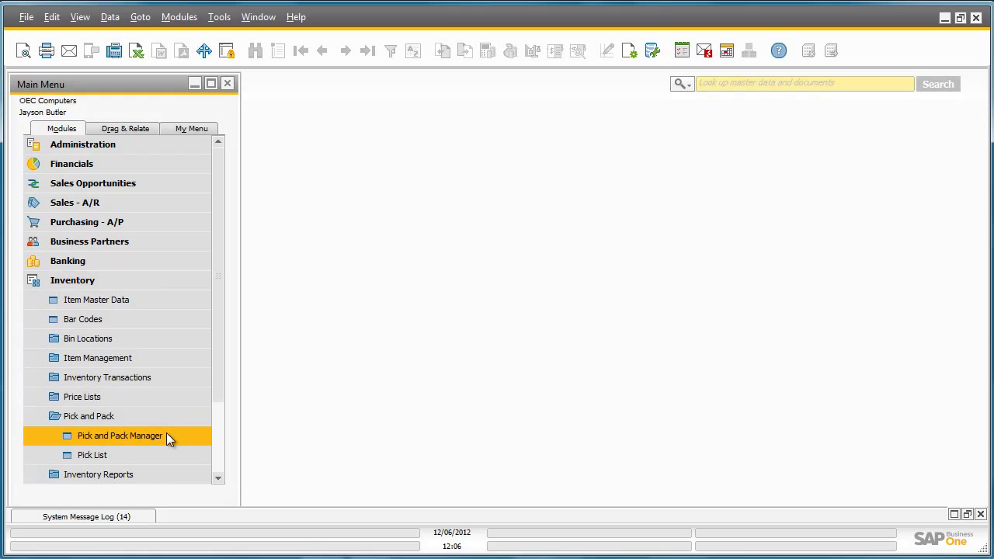
left_click(166, 432)
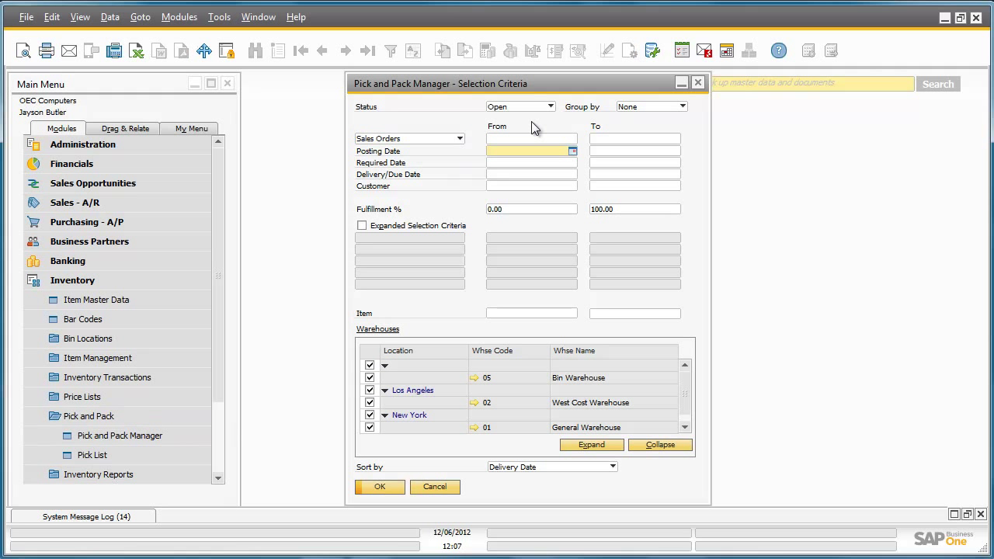
Set posting date from and to today (12/06/2012) and list open sales orders.
type("t")
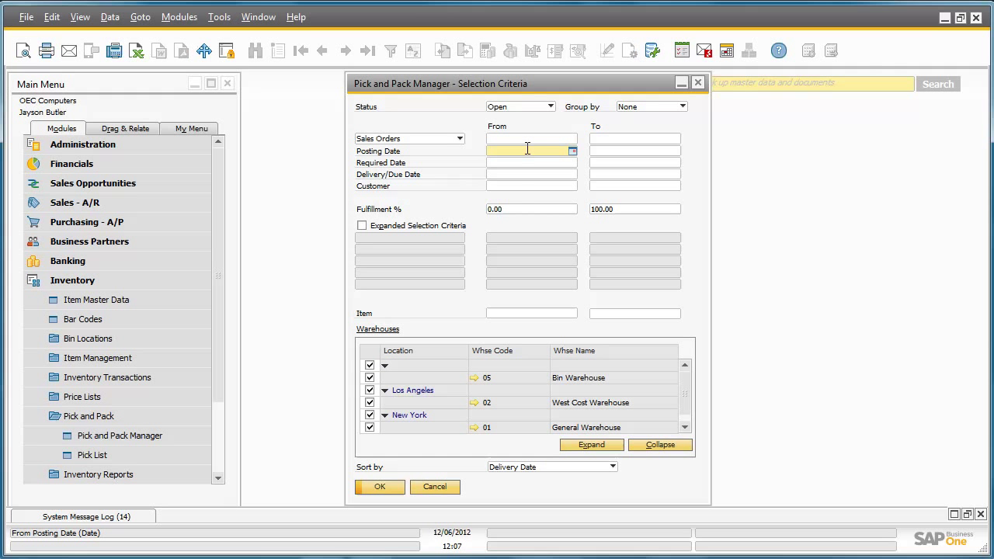
key("Tab")
type("t")
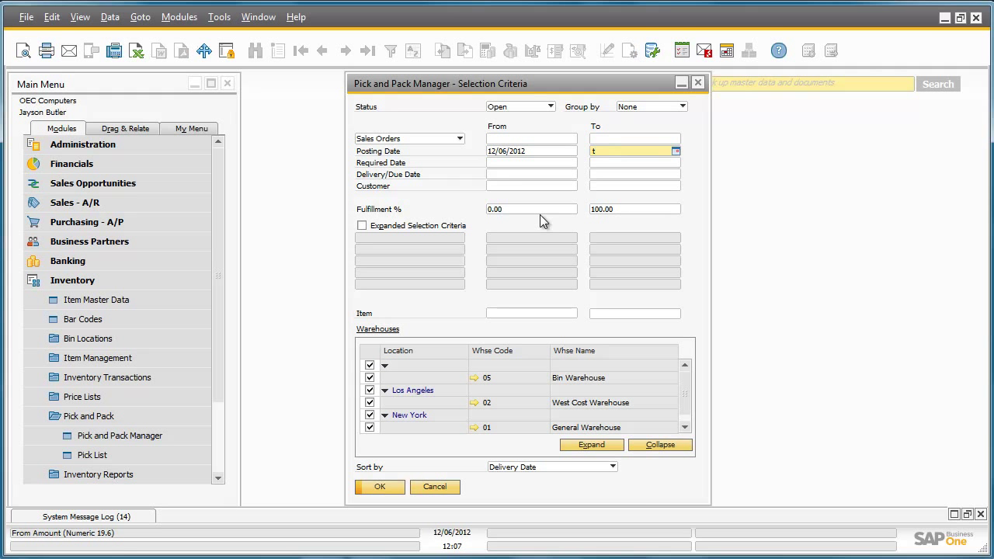
key("Tab")
left_click(380, 487)
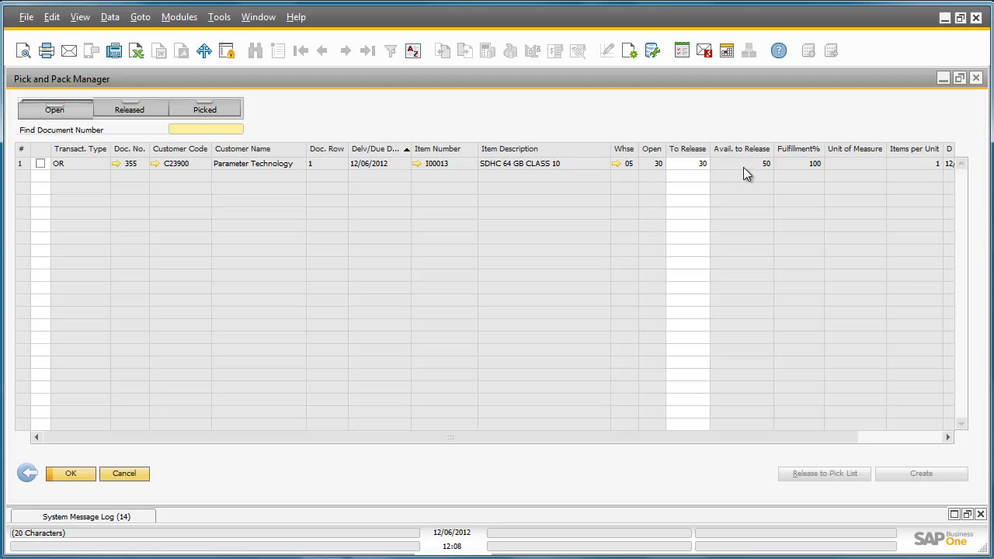
Tick row 1, sales order 355 for 30 SDHC cards, in the Open tab.
left_click(40, 165)
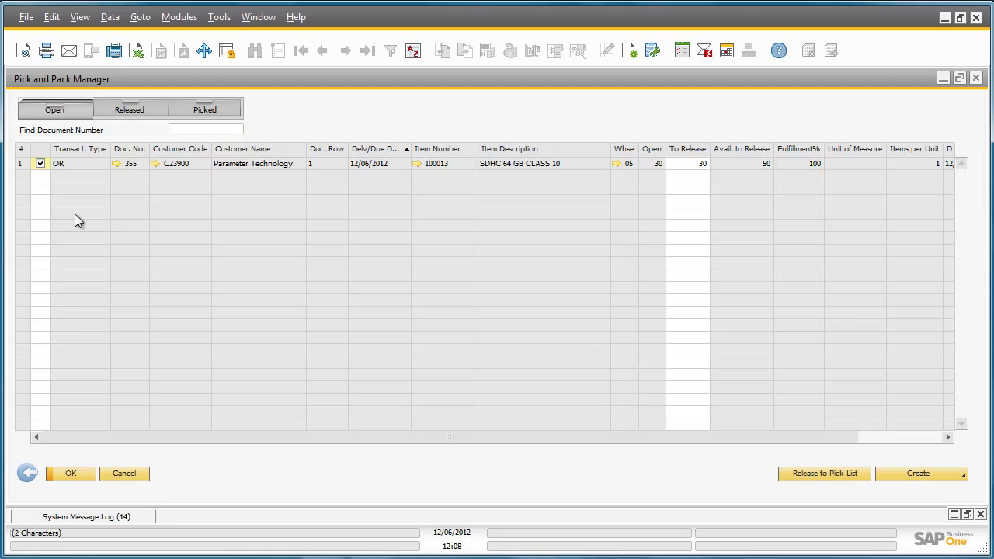
Release the order line to a pick list, keeping the default bin range and allocation settings (one list, two picks, 30 units).
left_click(803, 473)
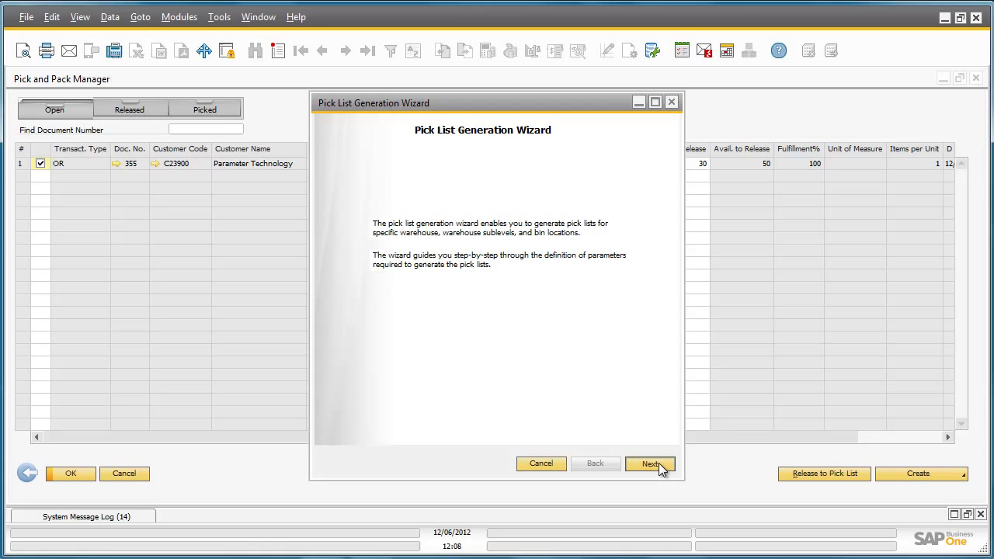
left_click(658, 464)
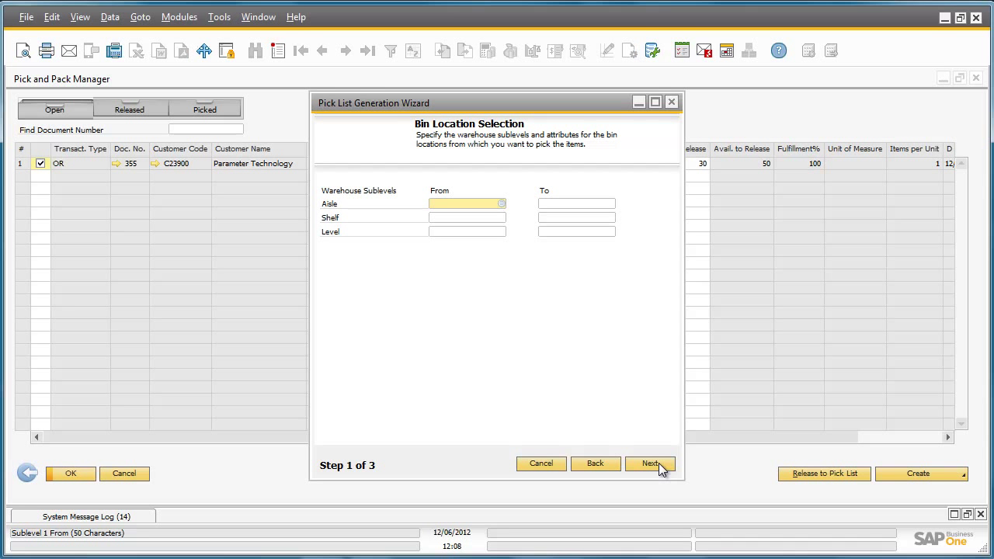
left_click(658, 463)
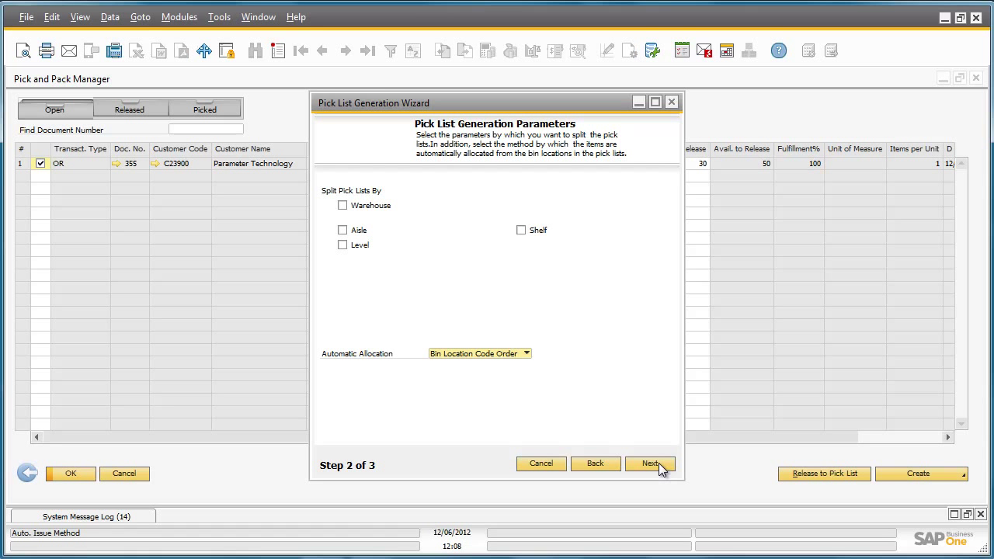
left_click(658, 462)
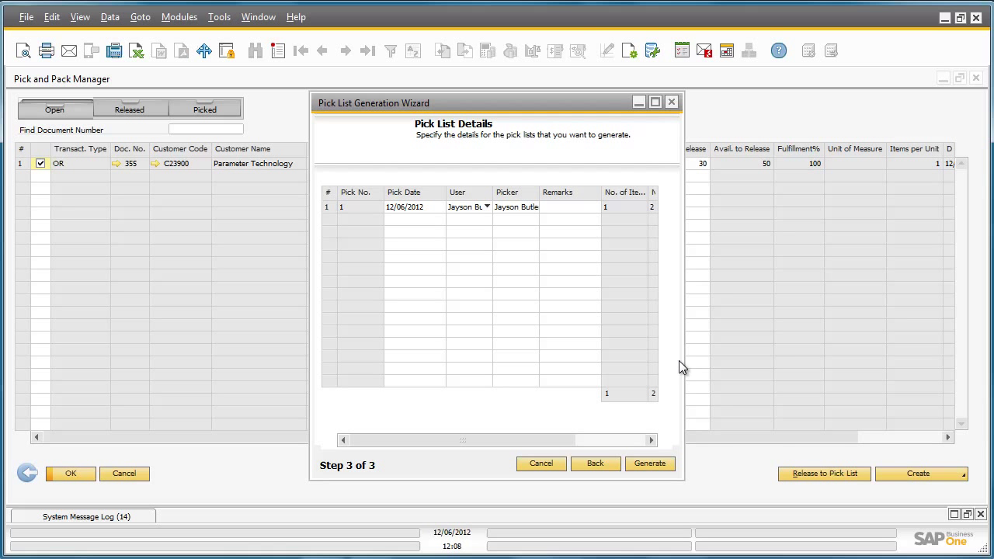
left_click(654, 103)
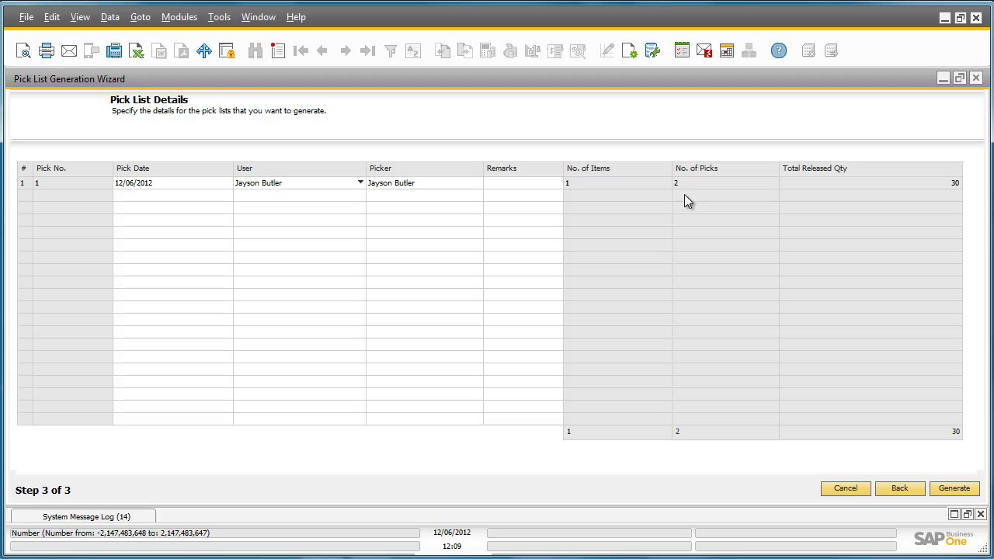
Generate the pick list, then open pick list 1 for order 355 from the Released orders.
left_click(948, 490)
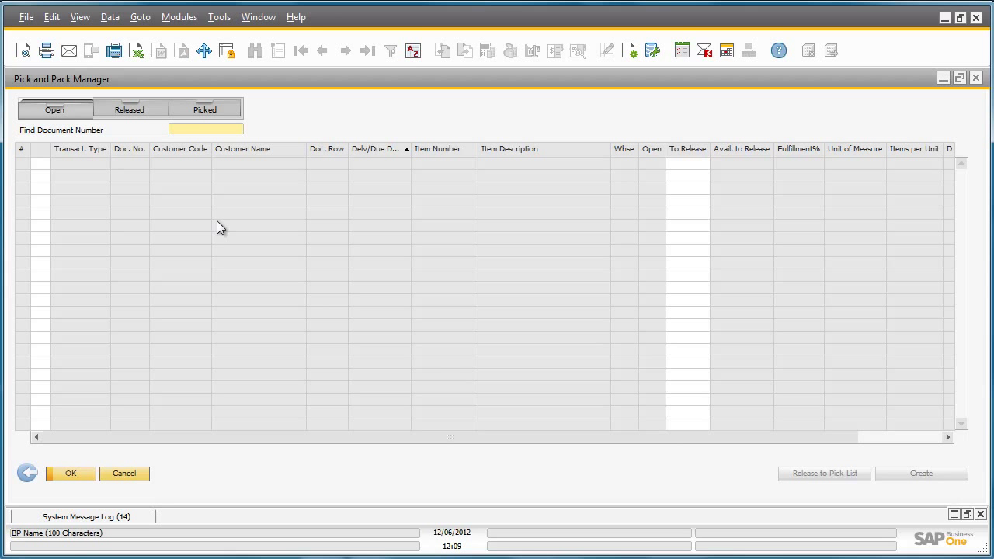
left_click(125, 110)
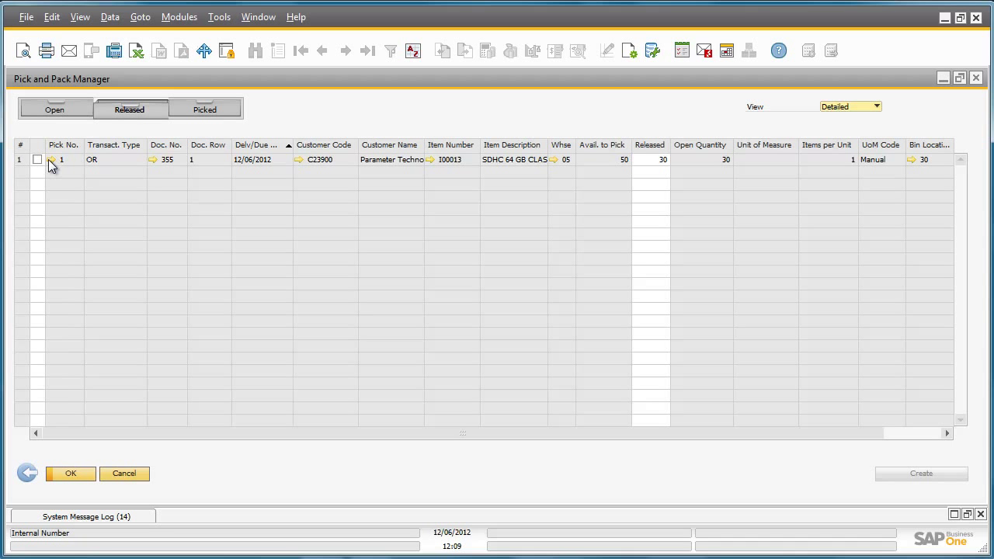
left_click(38, 158)
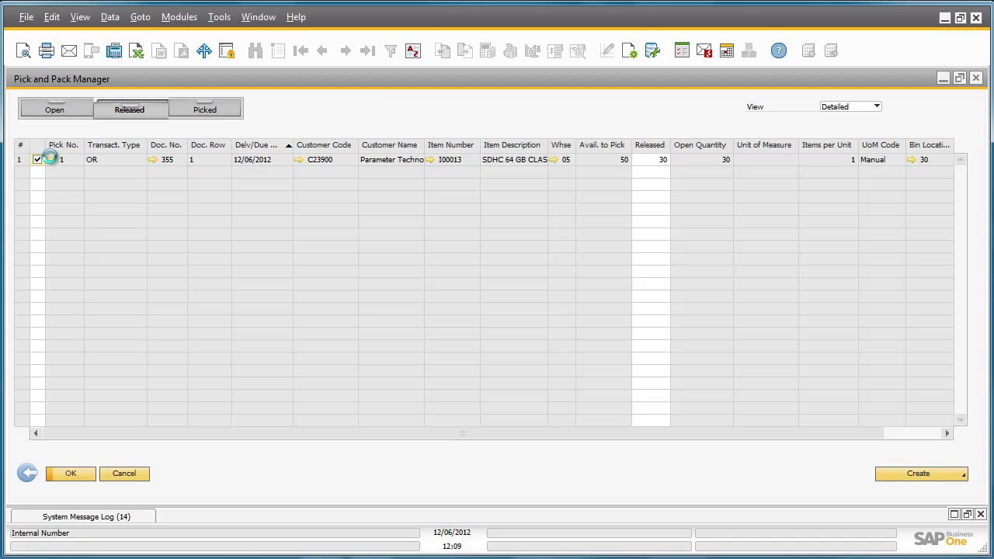
left_click(52, 160)
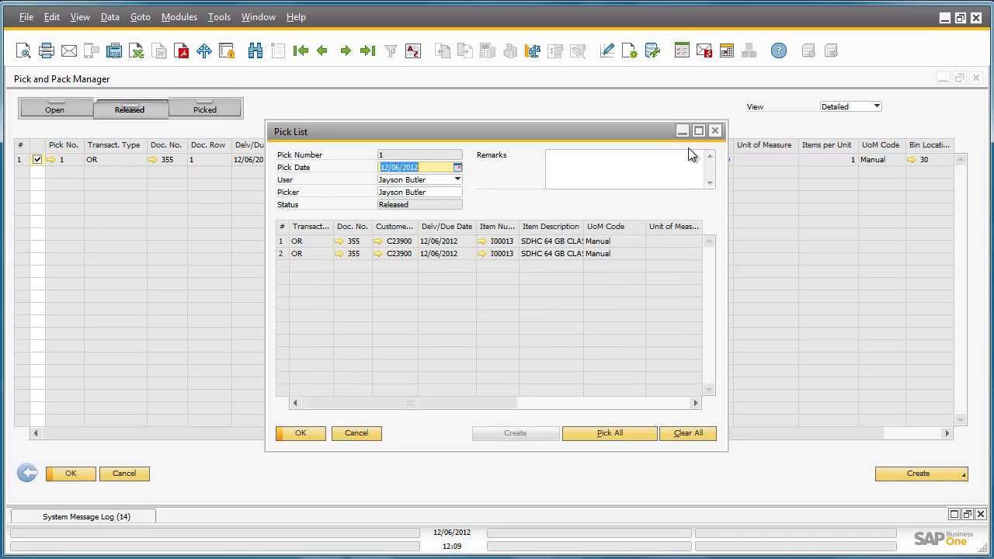
Mark pick list 1 fully picked (25 from 05-A4-S4-L1, 5 from 05-A4-S4-L2) and update it.
left_click(701, 131)
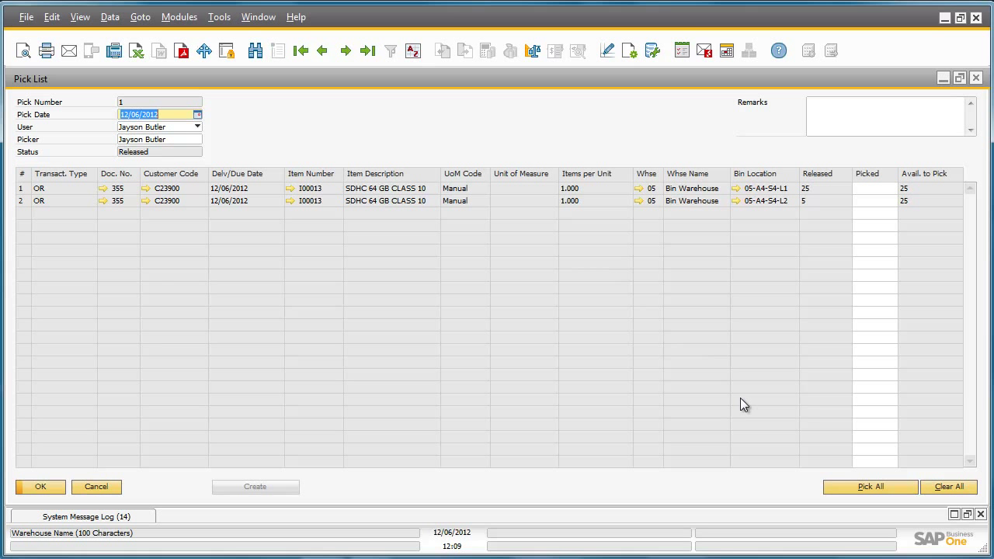
left_click(877, 487)
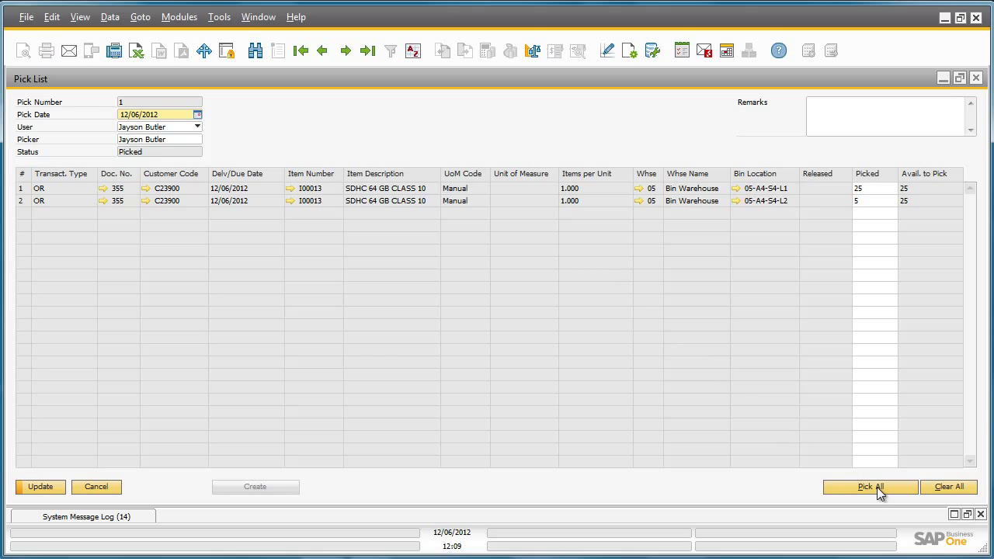
left_click(876, 487)
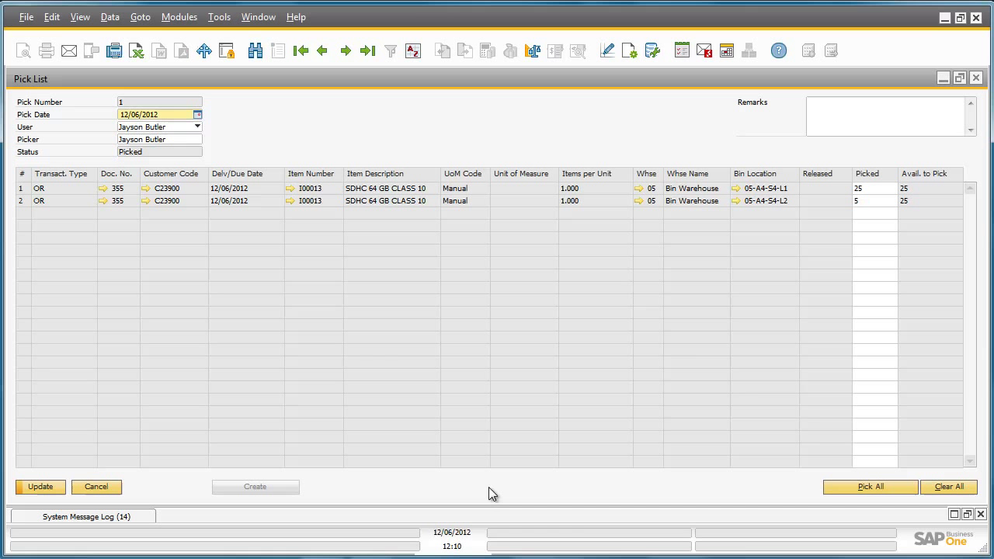
left_click(53, 486)
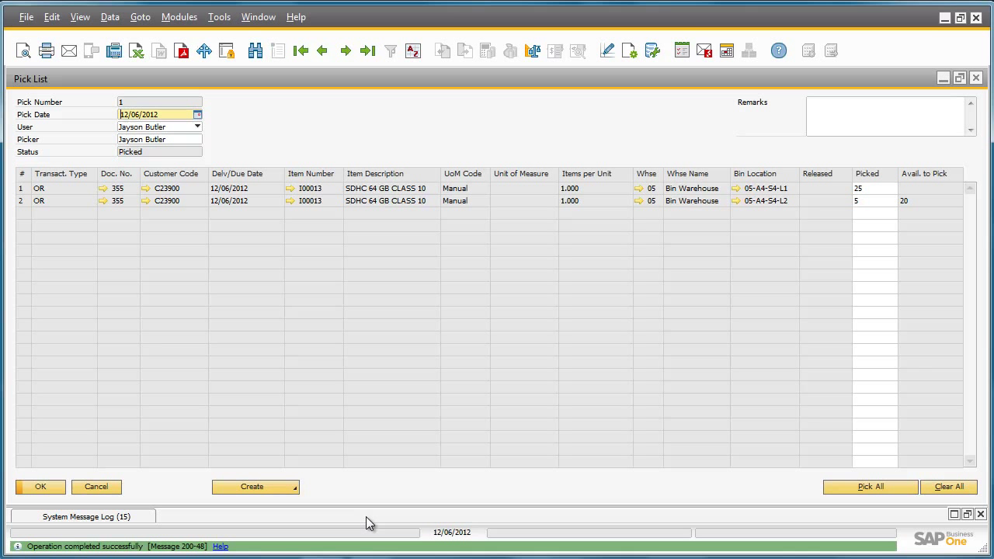
left_click(283, 487)
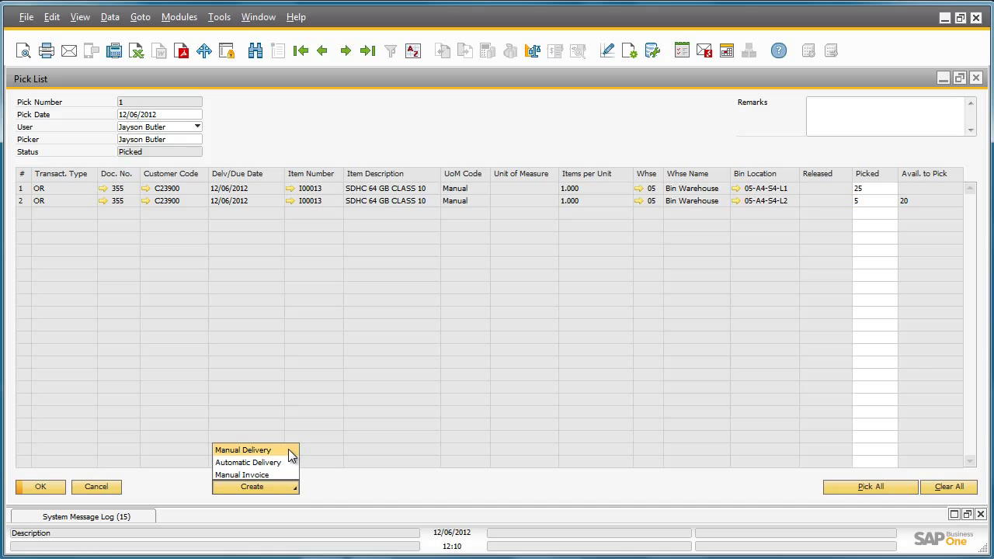
Create a manual delivery from the pick list and view row 1's bin allocation.
left_click(288, 449)
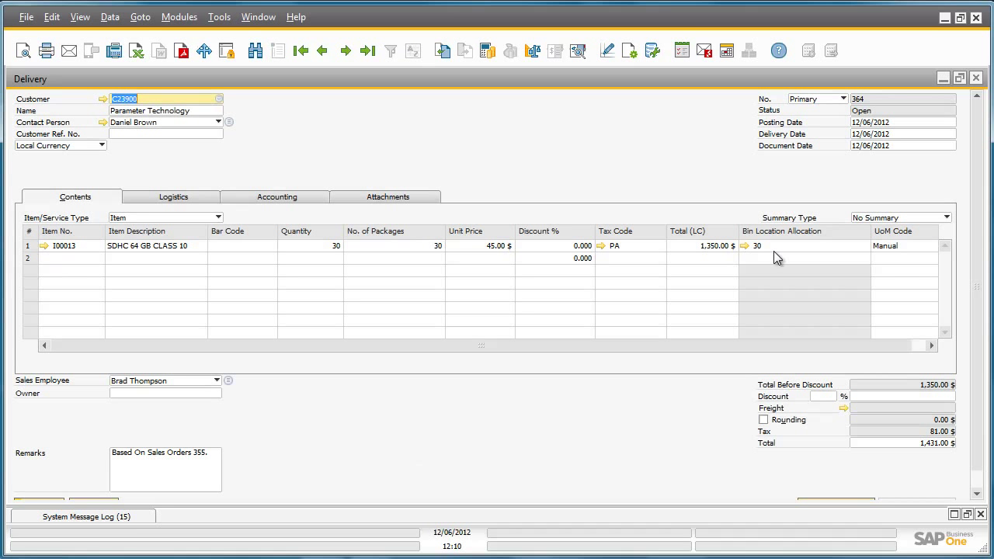
left_click(744, 246)
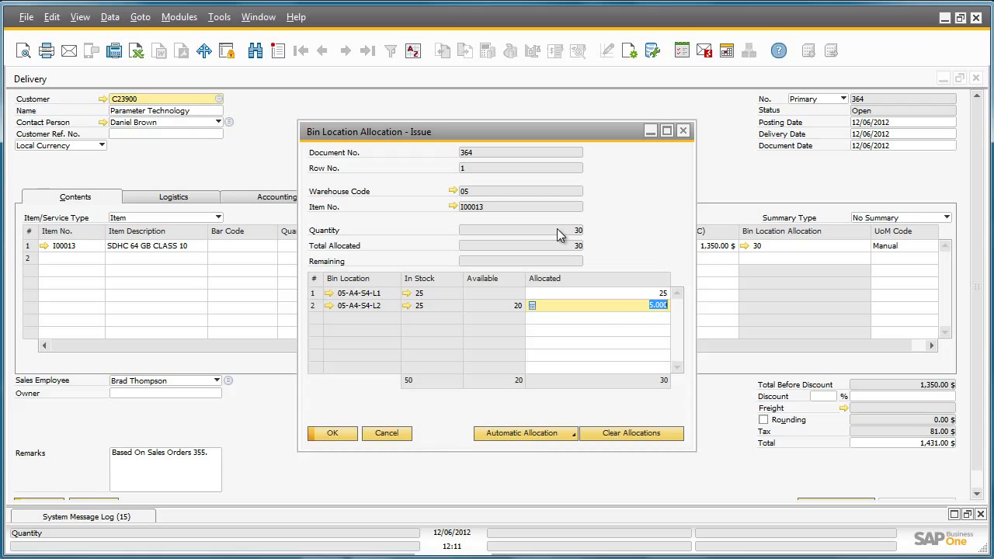
Accept the 25/5 bin allocation and add delivery 364, confirming the prompt.
left_click(332, 433)
scroll(331, 430, "down", 1)
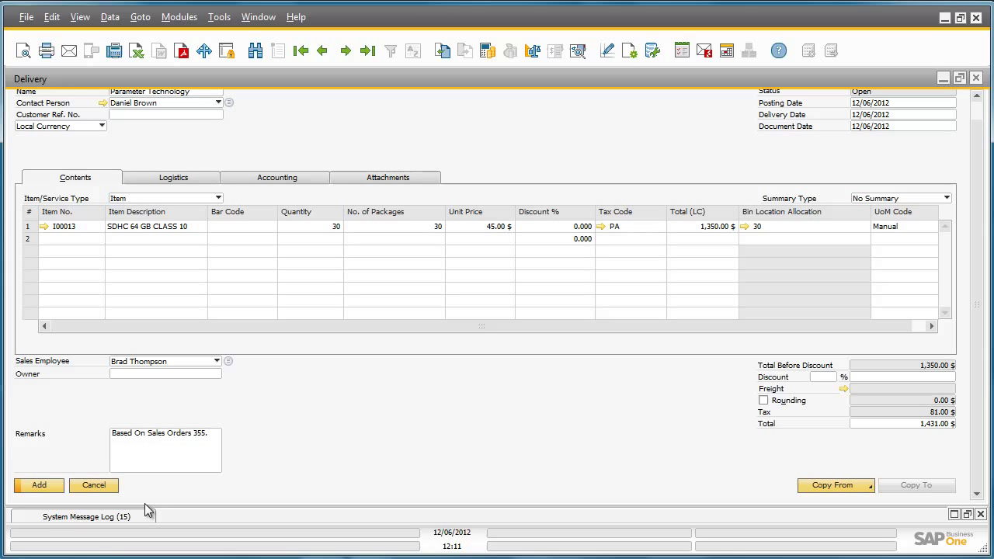
left_click(39, 485)
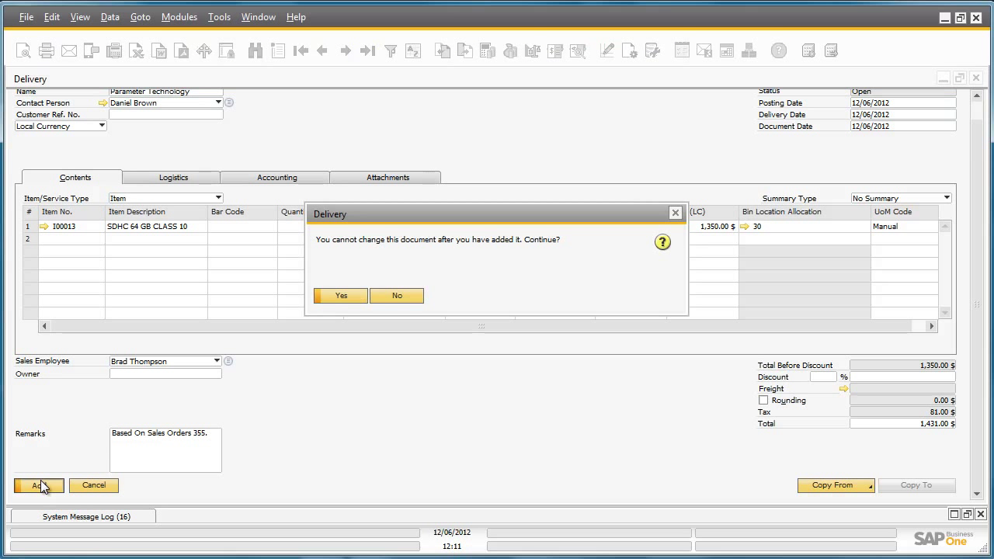
left_click(343, 295)
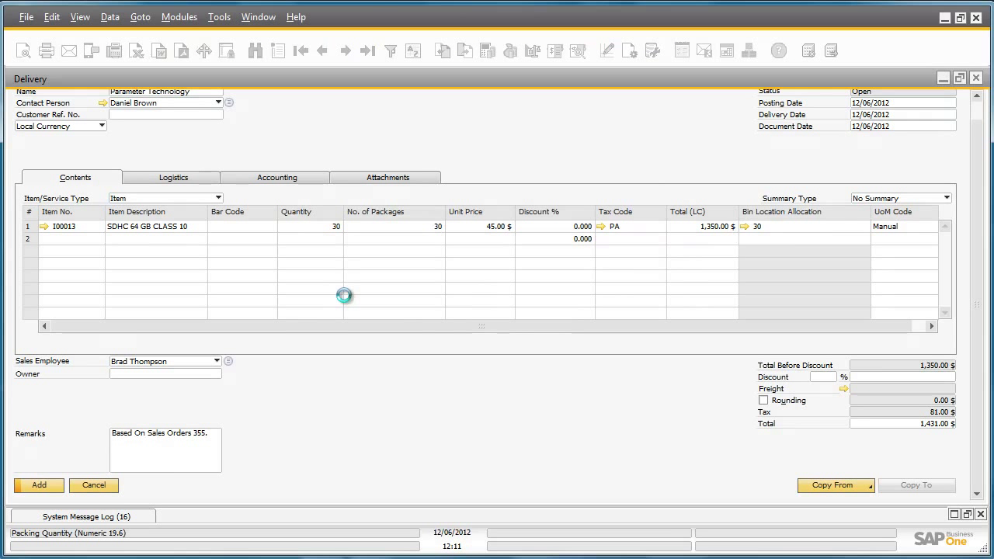